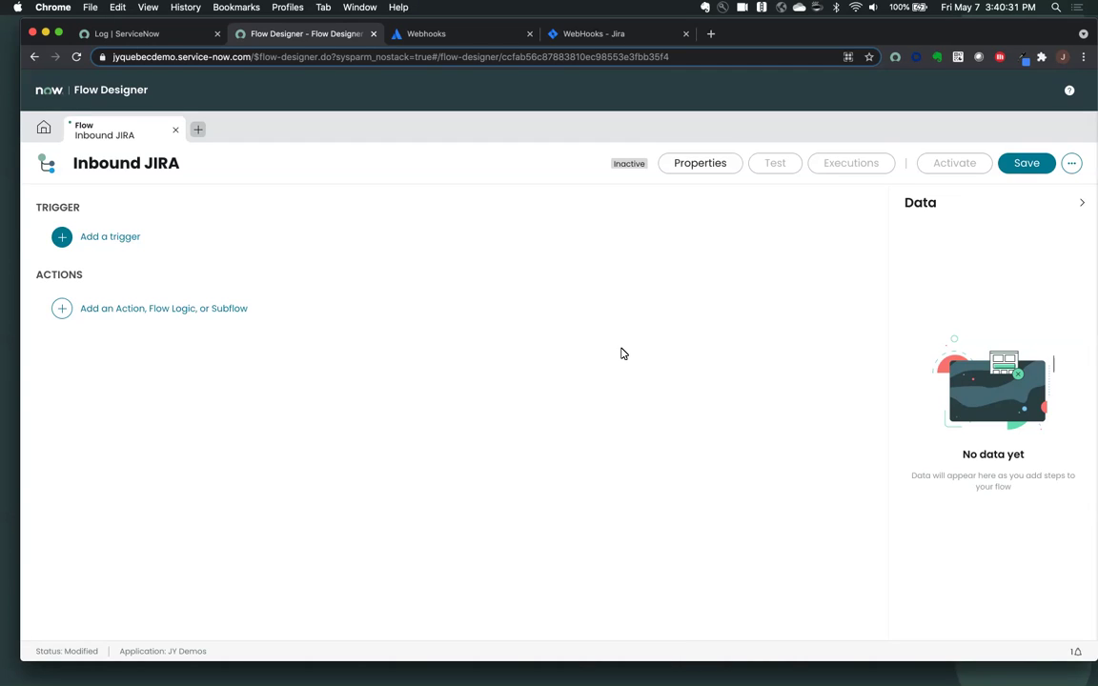
- Review the sample JSON callback in the "Executing a webhook" section of the Jira webhooks documentation
{"action": "left_click", "coordinate": [463, 38]}
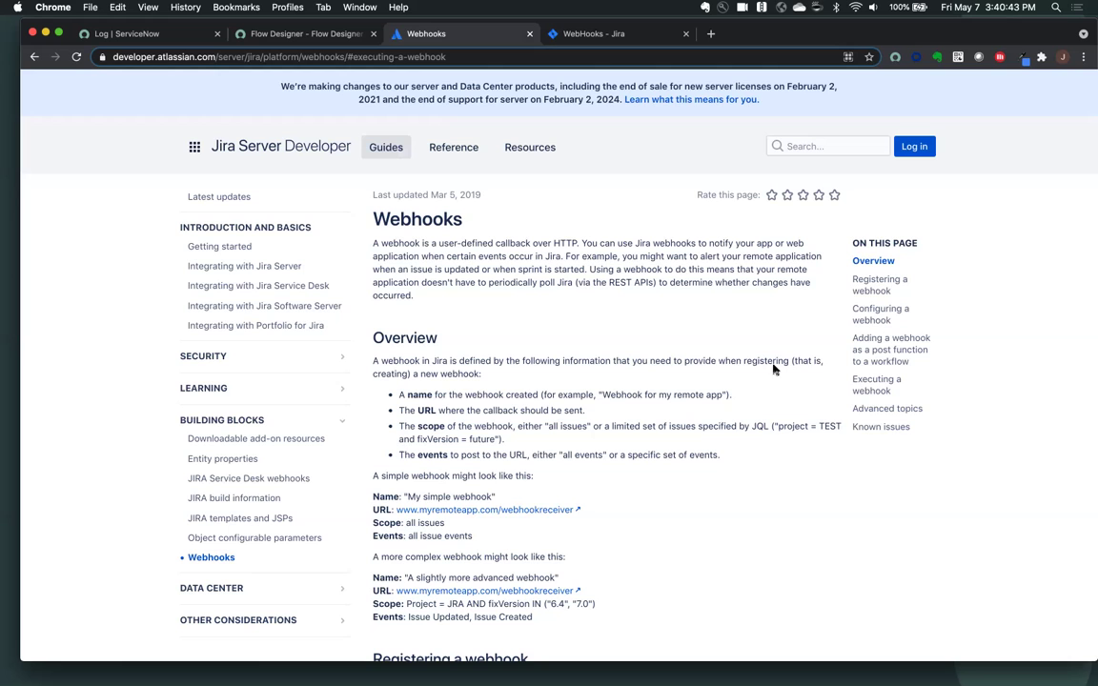
{"action": "left_click", "coordinate": [879, 393]}
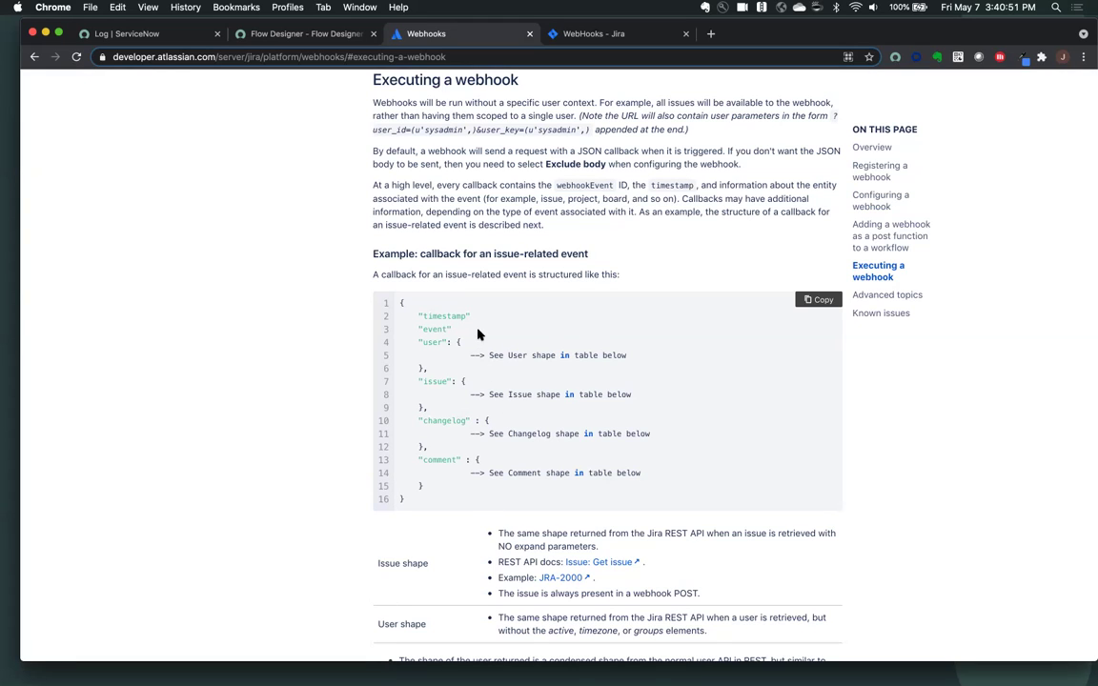
{"action": "scroll", "coordinate": [502, 384], "scroll_direction": "down", "scroll_amount": 10}
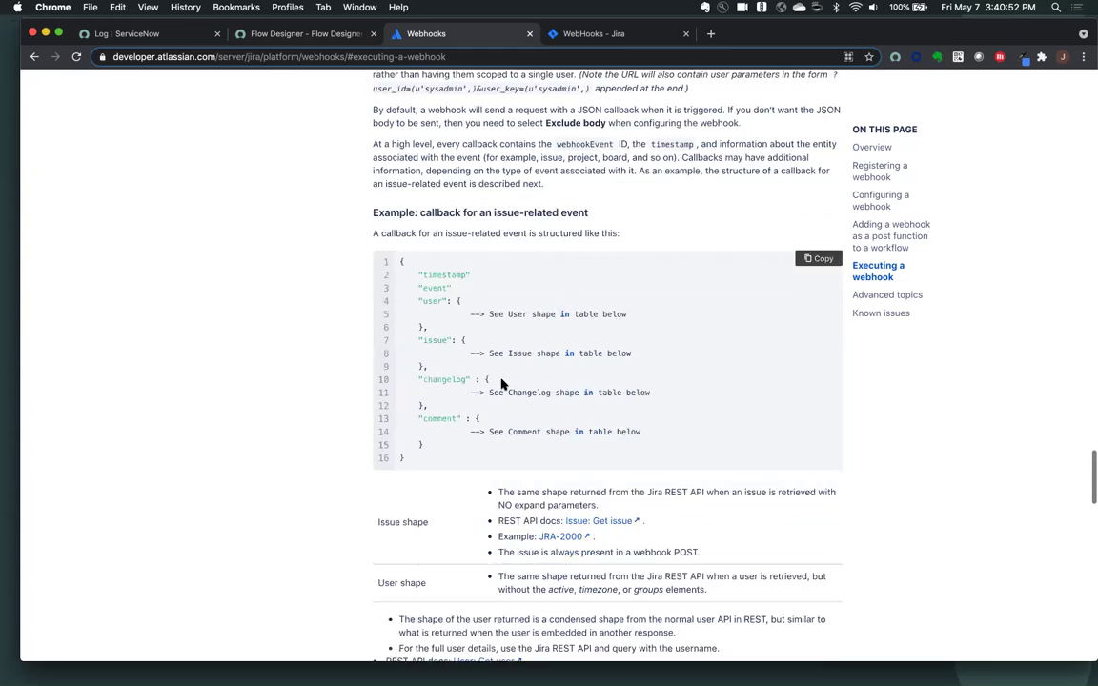
{"action": "scroll", "coordinate": [502, 383], "scroll_direction": "down", "scroll_amount": 10}
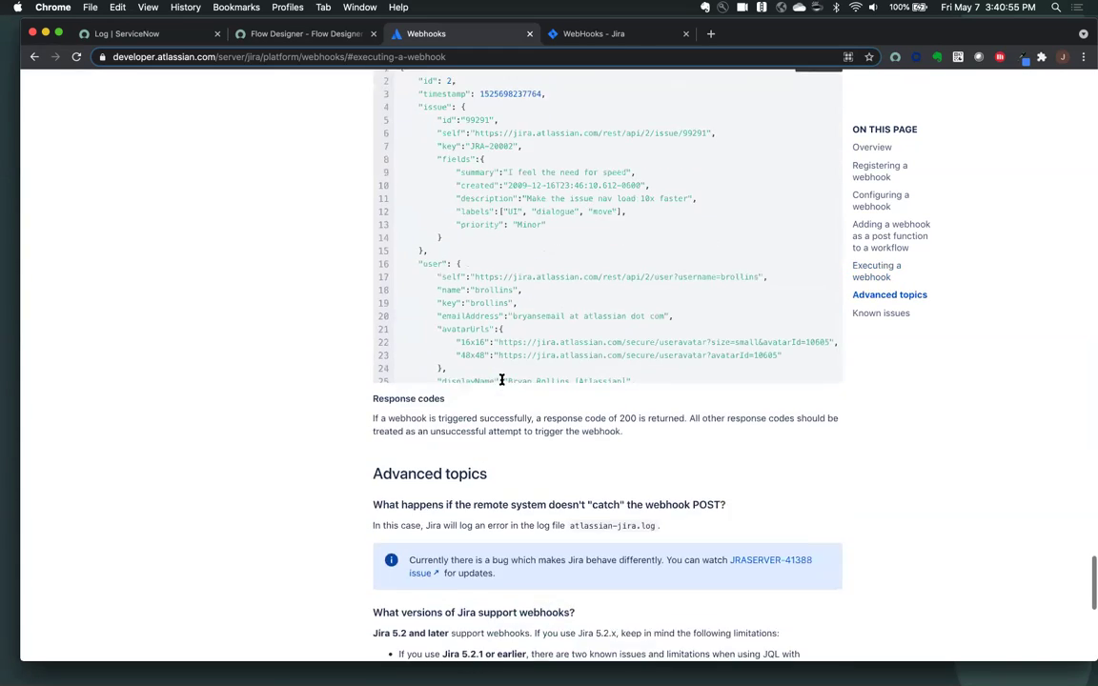
{"action": "scroll", "coordinate": [503, 380], "scroll_direction": "up", "scroll_amount": 2}
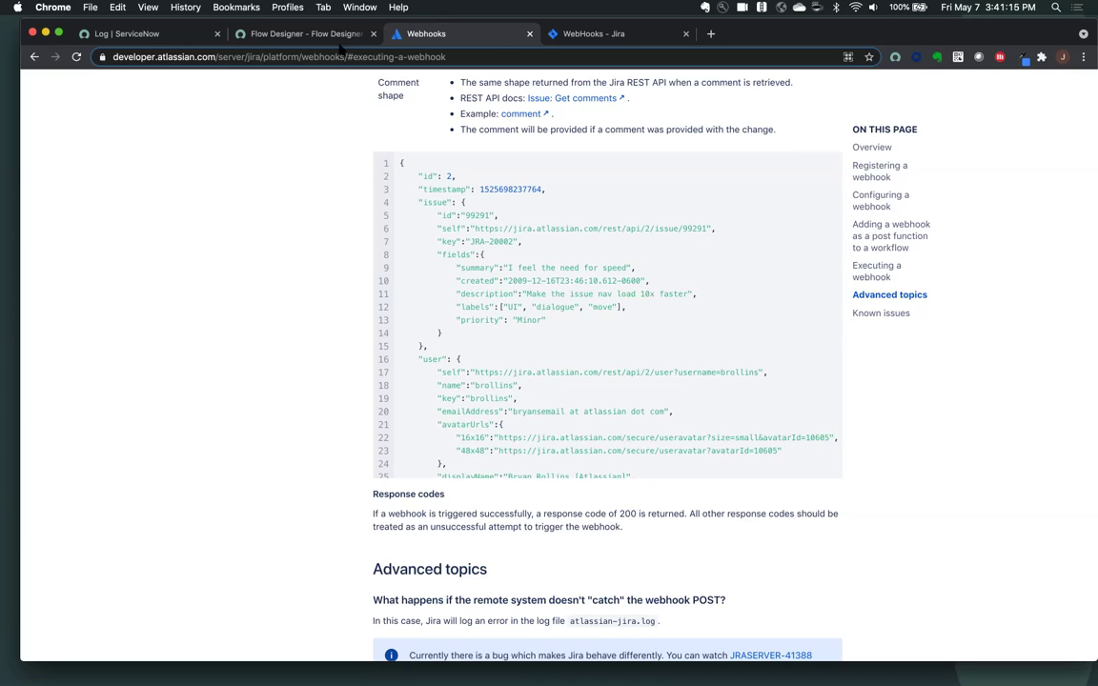
- In the Inbound JIRA flow, add a REST API - Asynchronous trigger with POST as its HTTP method
{"action": "left_click", "coordinate": [307, 39]}
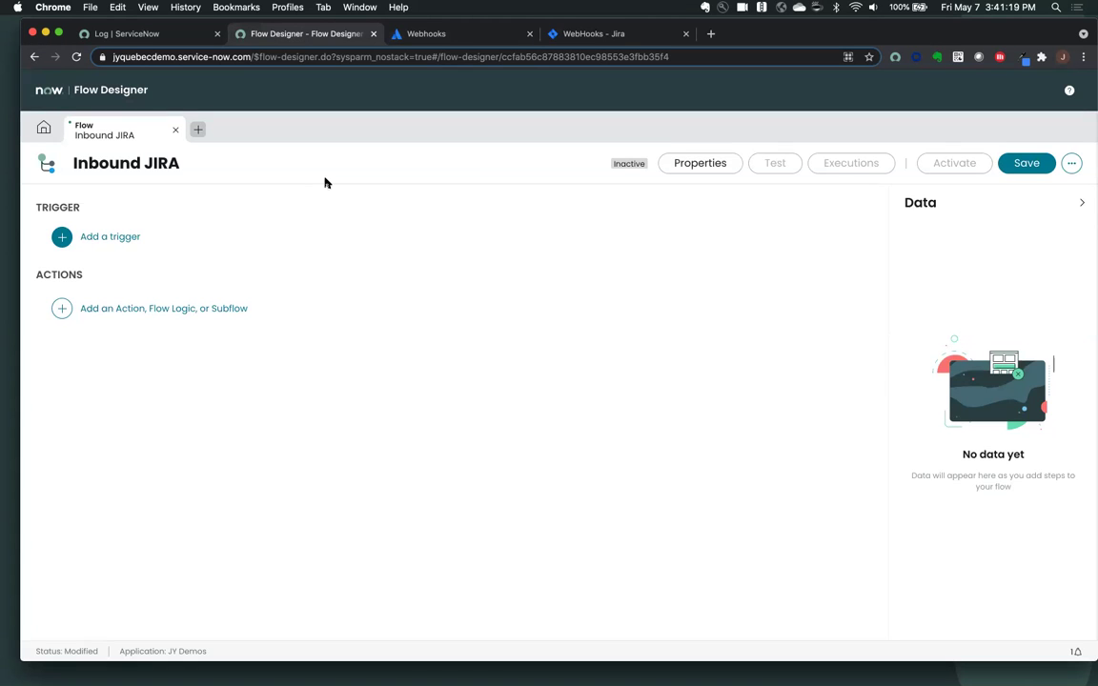
{"action": "left_click", "coordinate": [104, 240]}
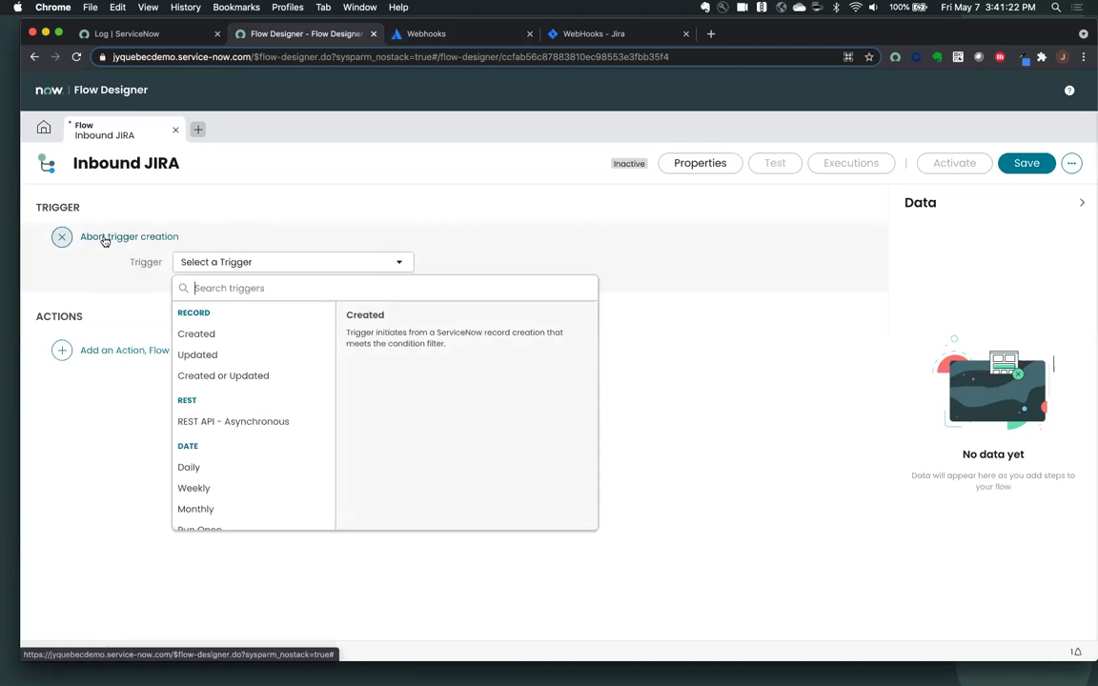
{"action": "left_click", "coordinate": [216, 425]}
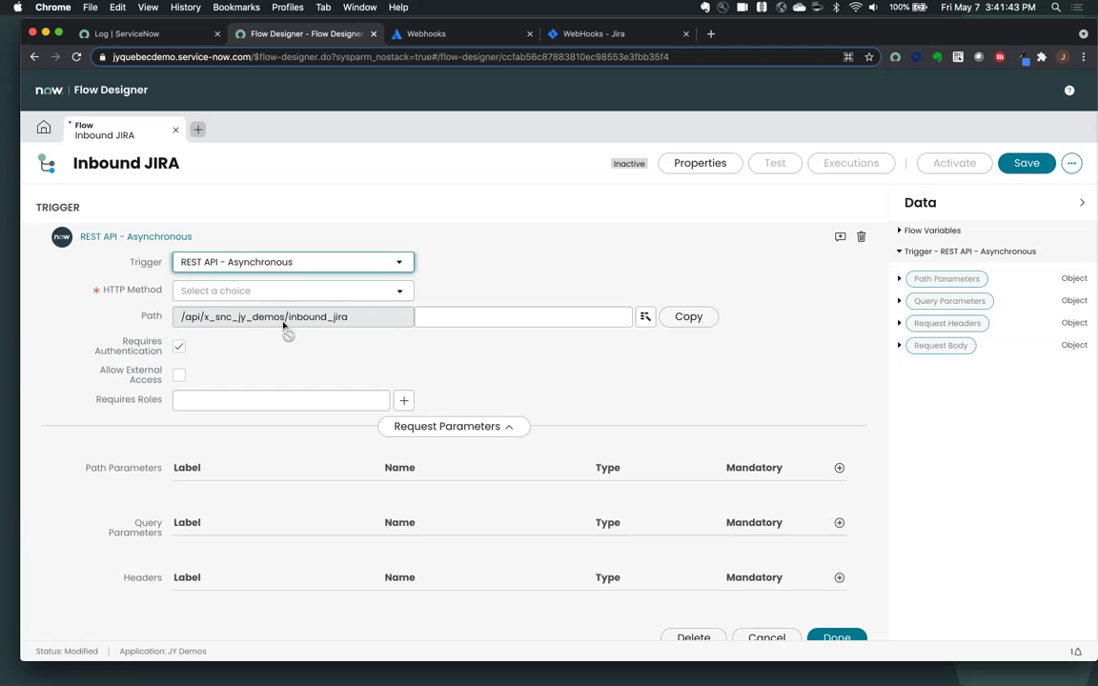
{"action": "left_click", "coordinate": [296, 291]}
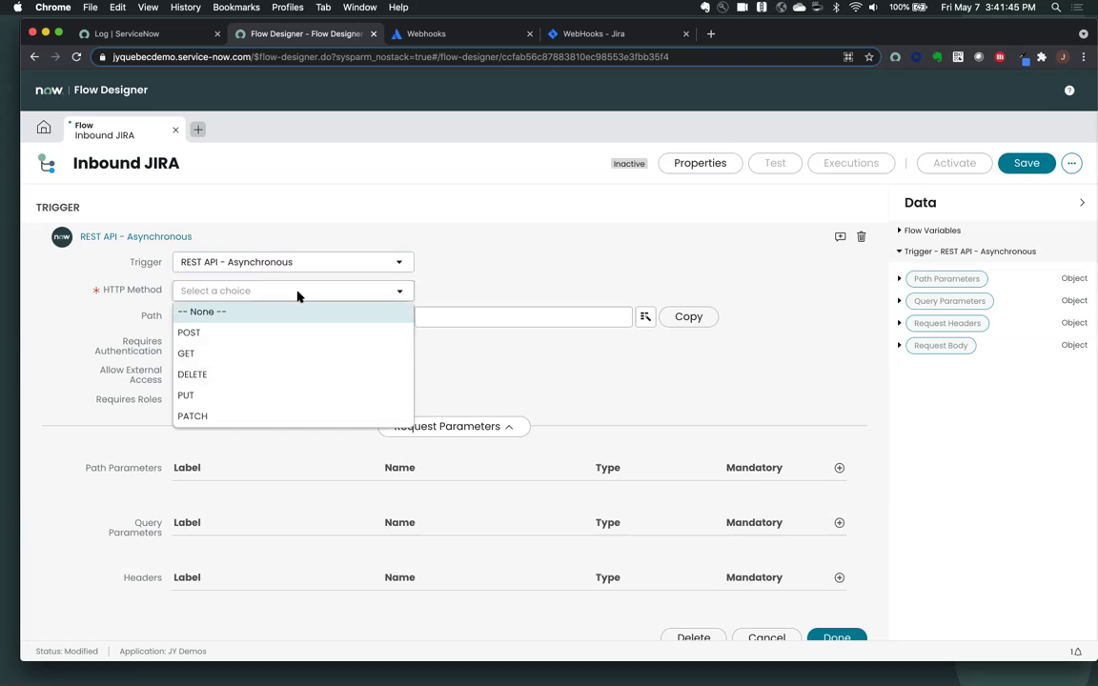
{"action": "left_click", "coordinate": [258, 334]}
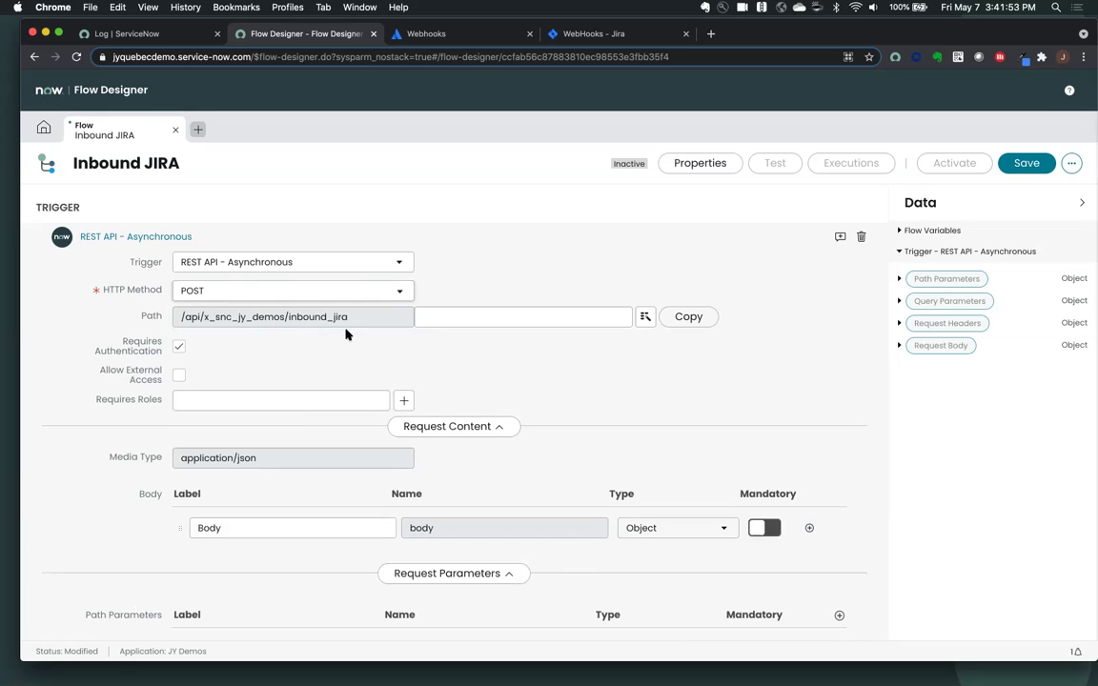
- Set the trigger's path suffix to update_issue and turn off the authentication requirement
{"action": "left_click", "coordinate": [441, 317]}
{"action": "type", "text": "update_"}
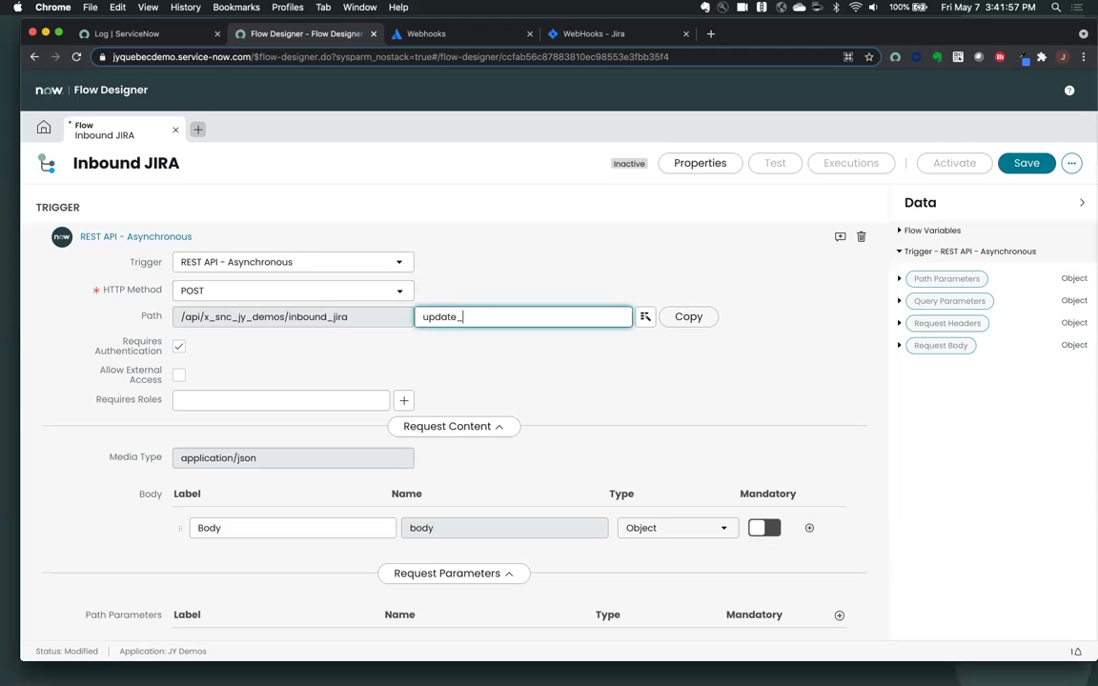
{"action": "type", "text": "issue"}
{"action": "left_click", "coordinate": [179, 349]}
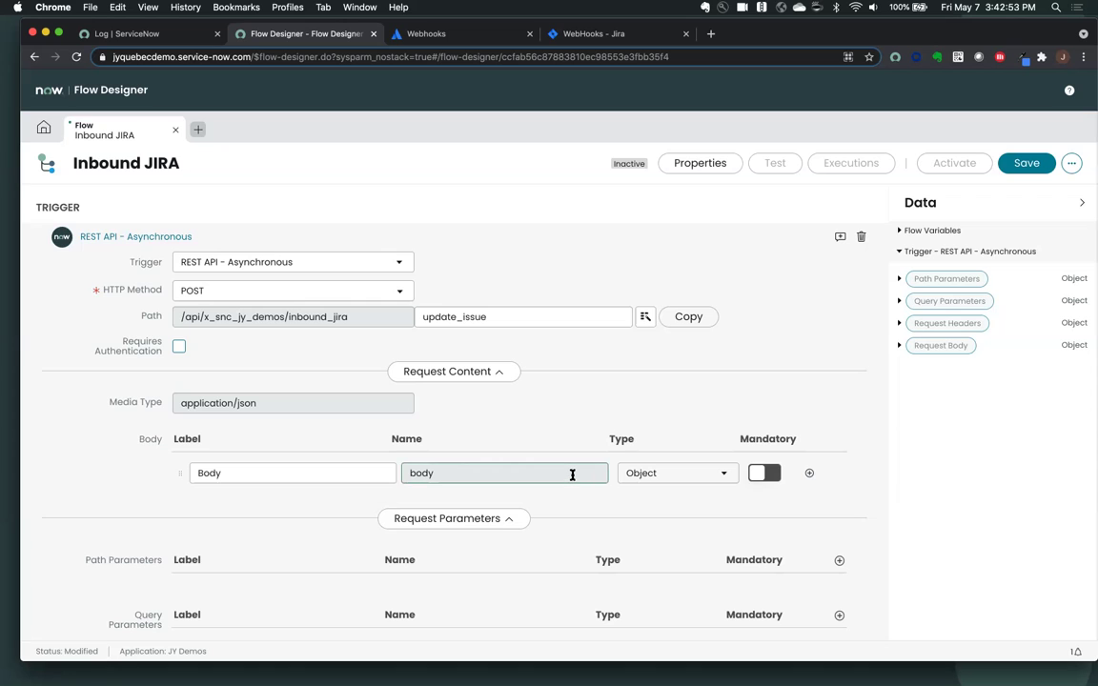
- Following the sample payload in the Jira documentation, add a child to the request body labelled Issue with the name issue
{"action": "left_click", "coordinate": [419, 35]}
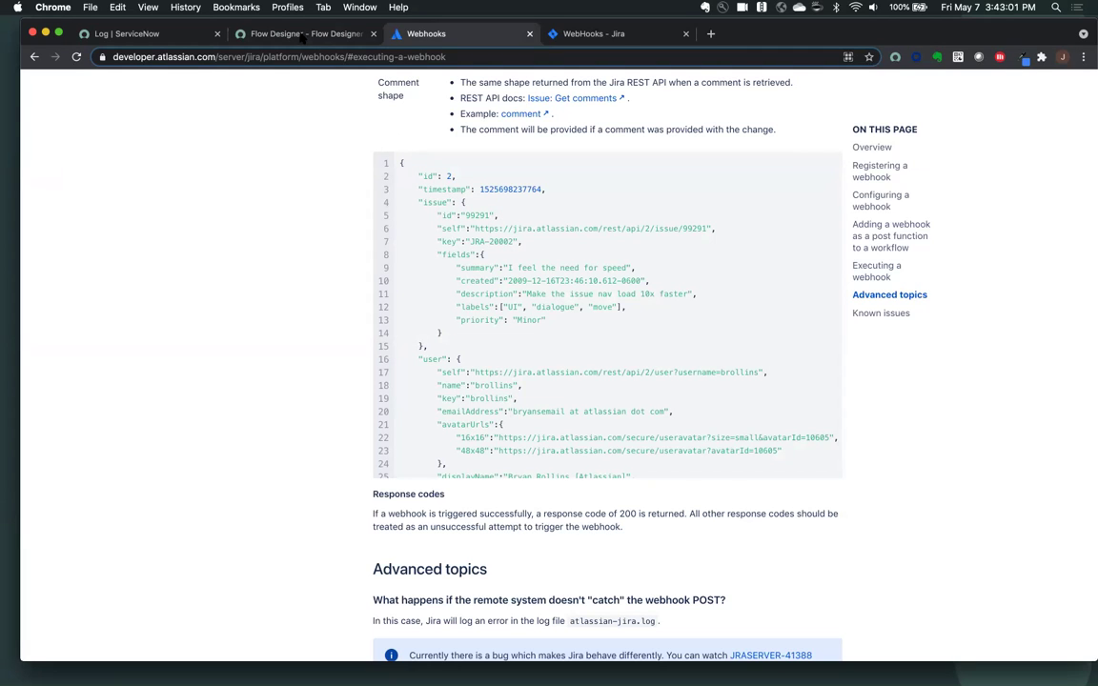
{"action": "left_click", "coordinate": [270, 31]}
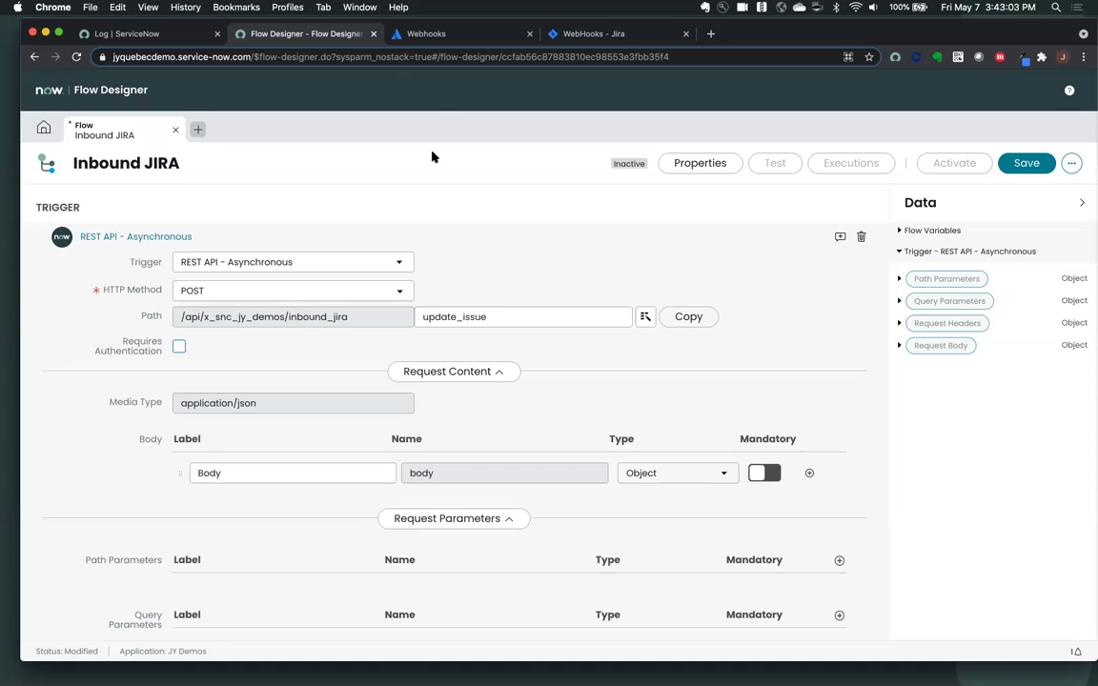
{"action": "left_click", "coordinate": [437, 34]}
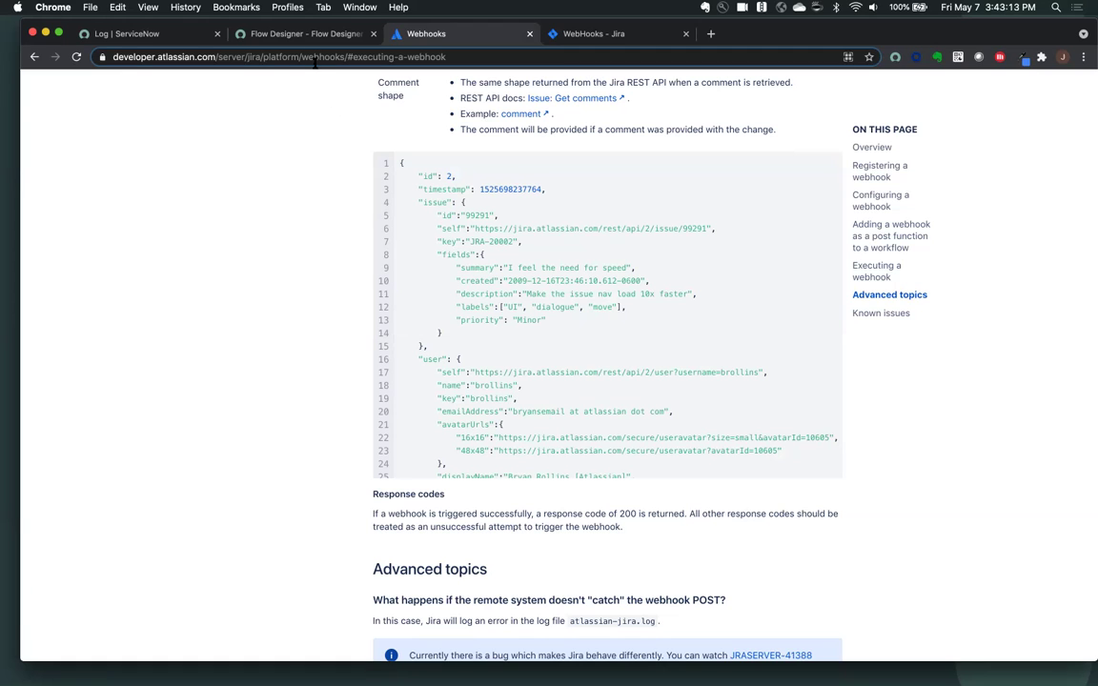
{"action": "left_click", "coordinate": [301, 34]}
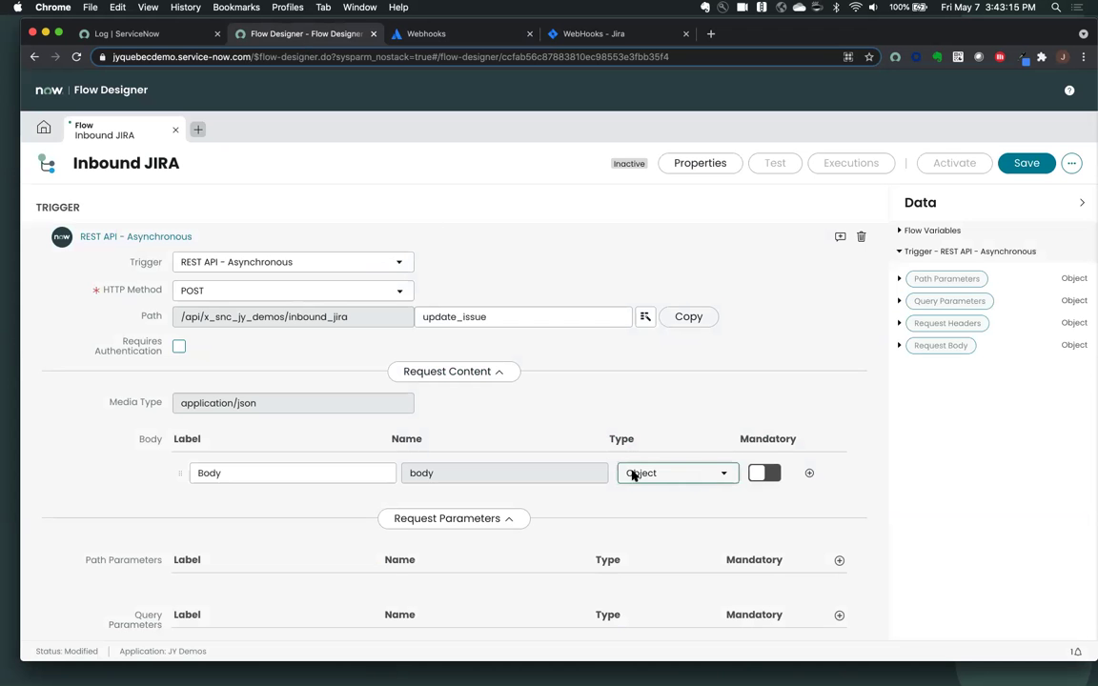
{"action": "left_click", "coordinate": [809, 473]}
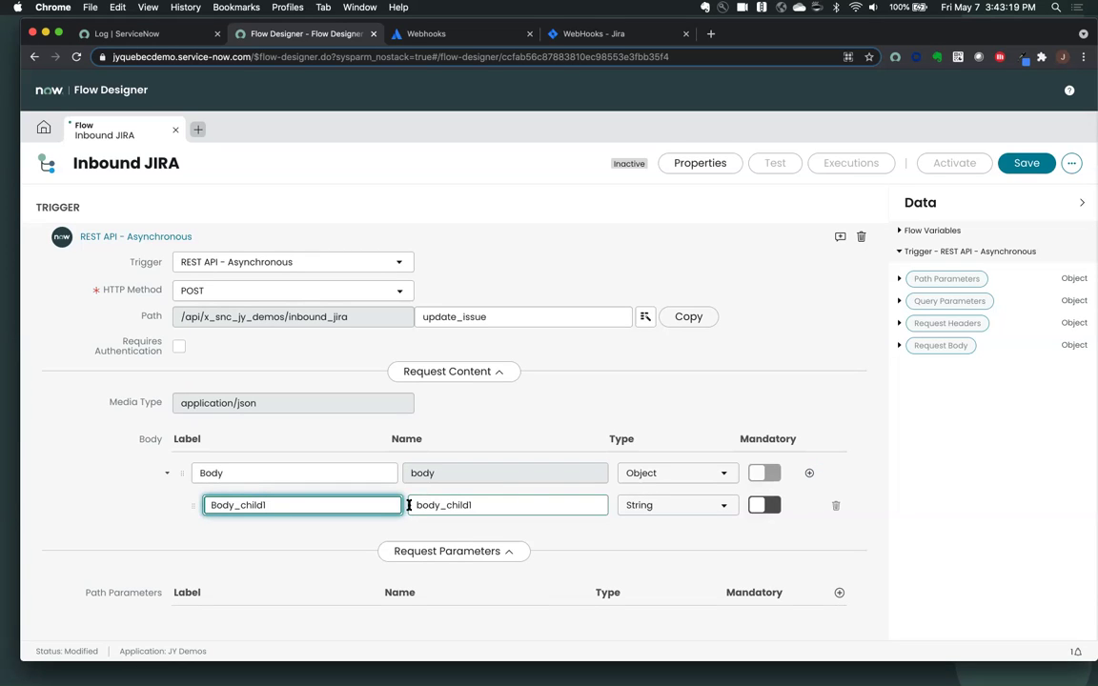
{"action": "double_click", "coordinate": [214, 498]}
{"action": "type", "text": "Issue"}
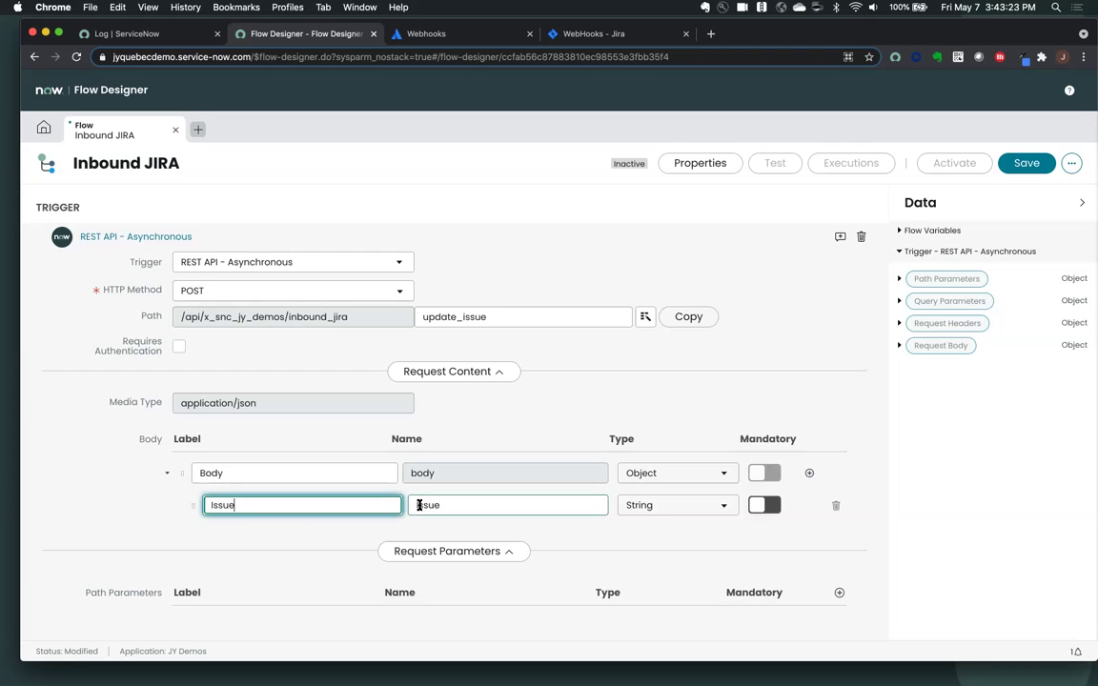
{"action": "left_click", "coordinate": [417, 505]}
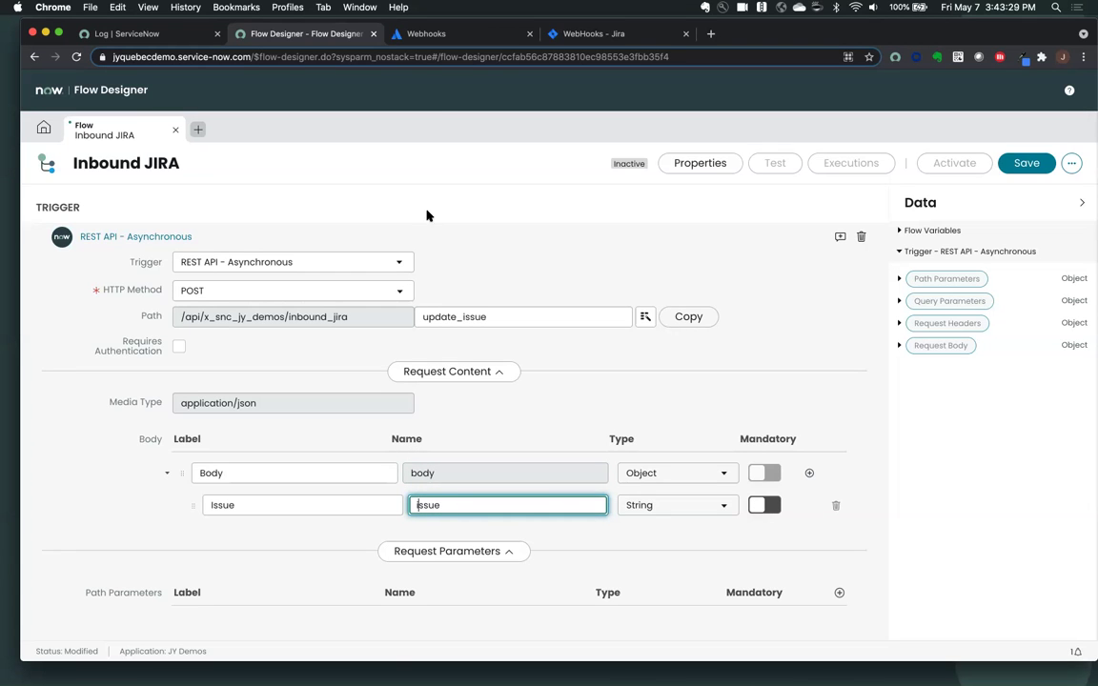
- Check the issue structure in the Jira sample payload and set the Issue element's type to Object
{"action": "left_click", "coordinate": [404, 35]}
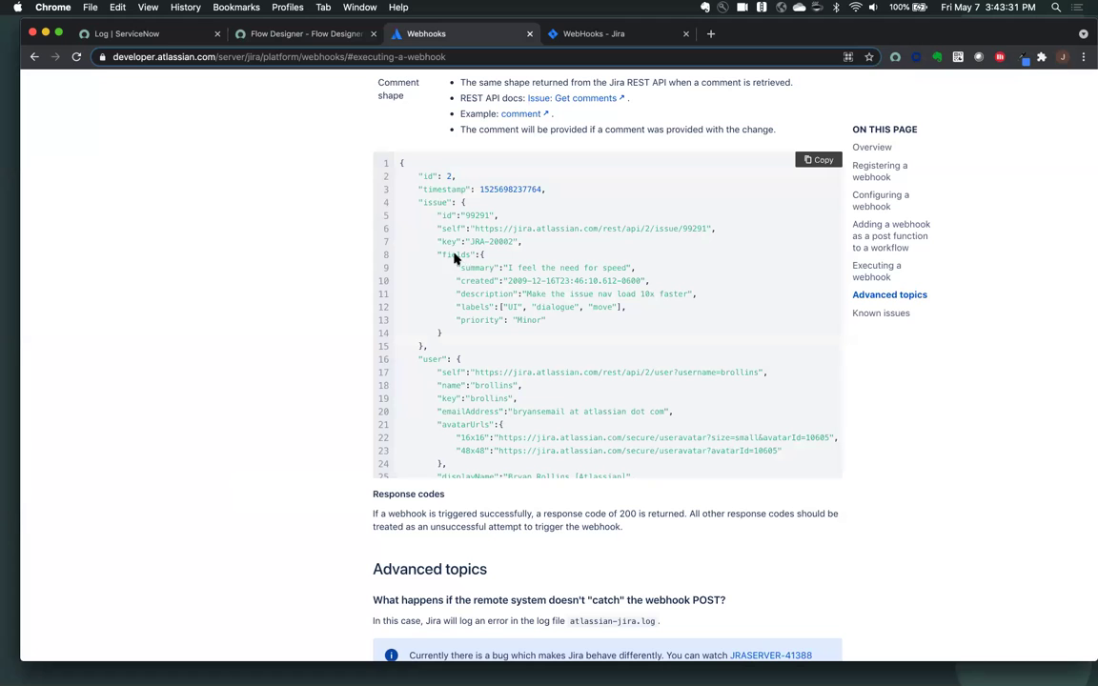
{"action": "left_click", "coordinate": [310, 34]}
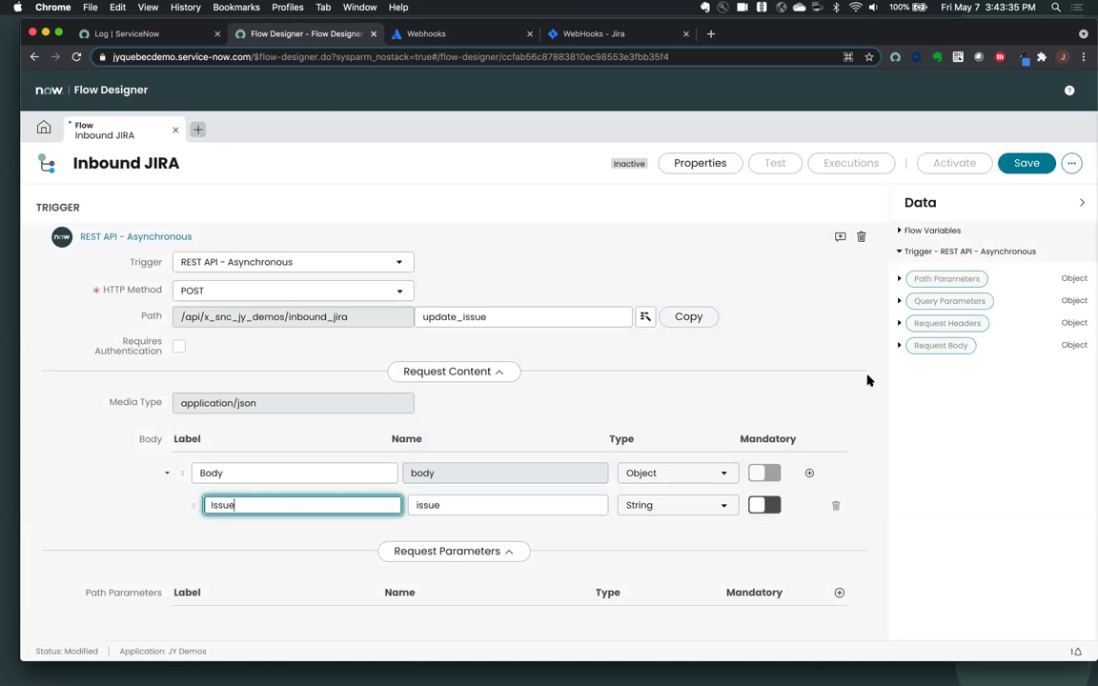
{"action": "left_click", "coordinate": [906, 380]}
{"action": "left_click", "coordinate": [899, 346]}
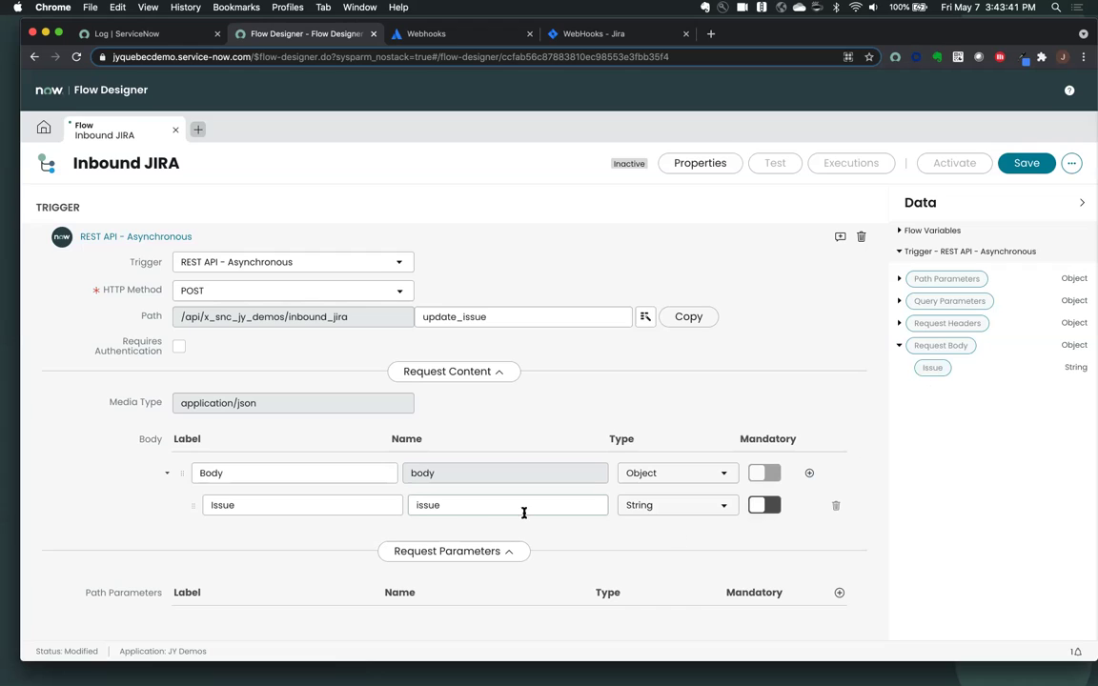
{"action": "left_click", "coordinate": [695, 506]}
{"action": "scroll", "coordinate": [683, 460], "scroll_direction": "down", "scroll_amount": 3}
{"action": "left_click", "coordinate": [666, 481]}
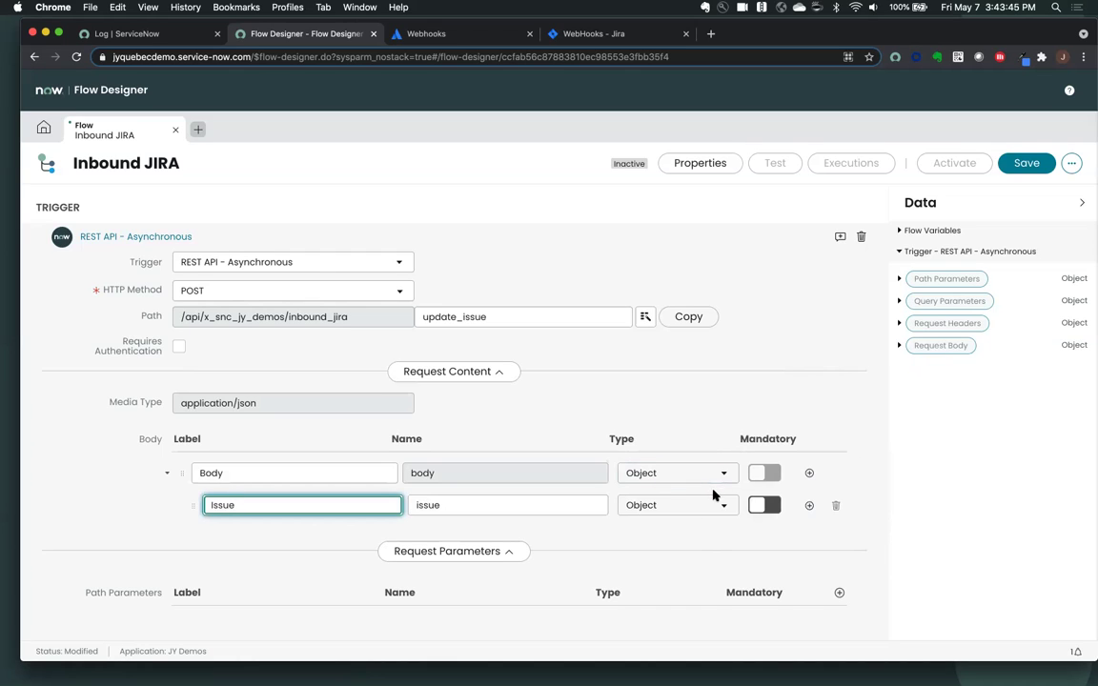
- Add a String child under the Issue object with the label Key and the name key, matching the Jira payload
{"action": "left_click", "coordinate": [809, 506]}
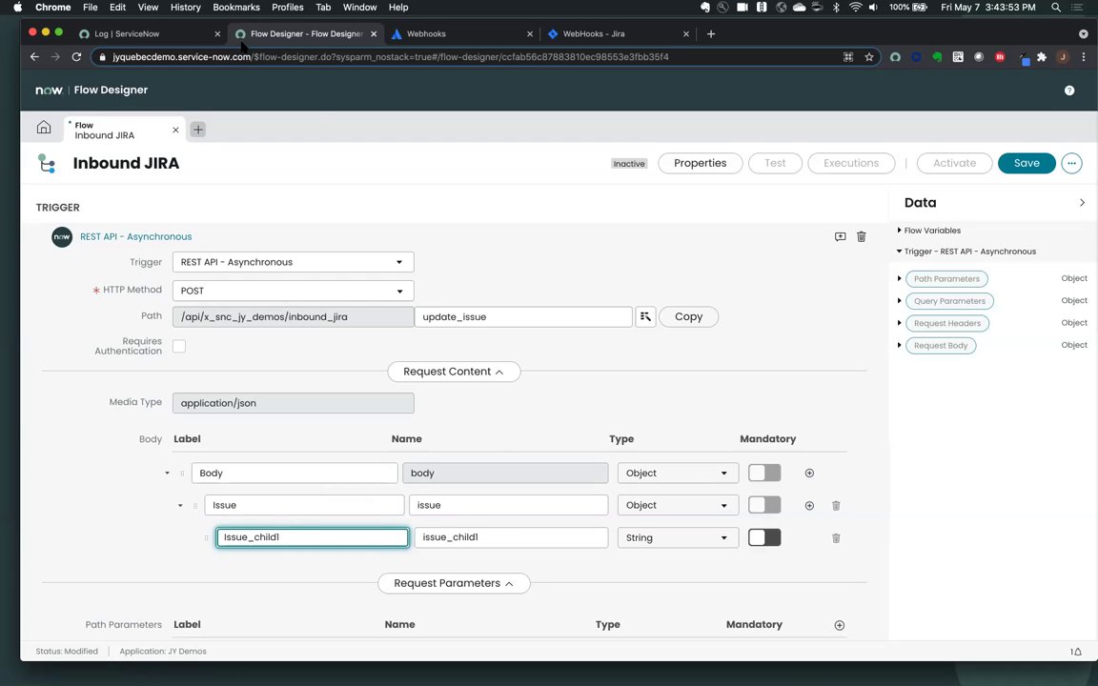
{"action": "left_click", "coordinate": [420, 35]}
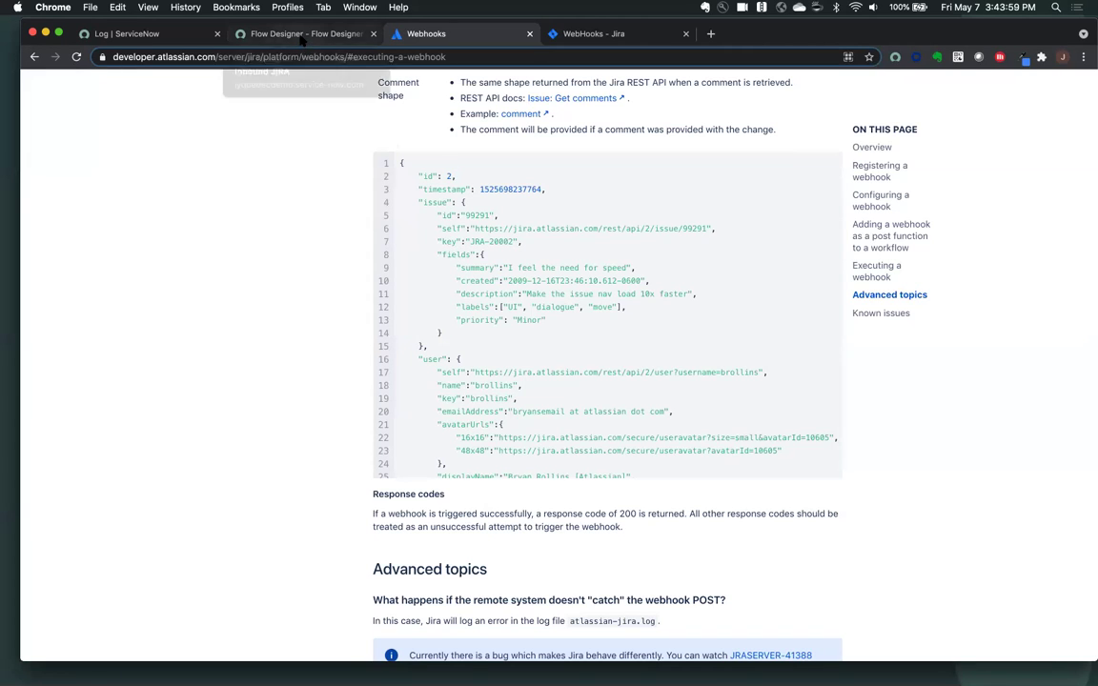
{"action": "left_click", "coordinate": [299, 34]}
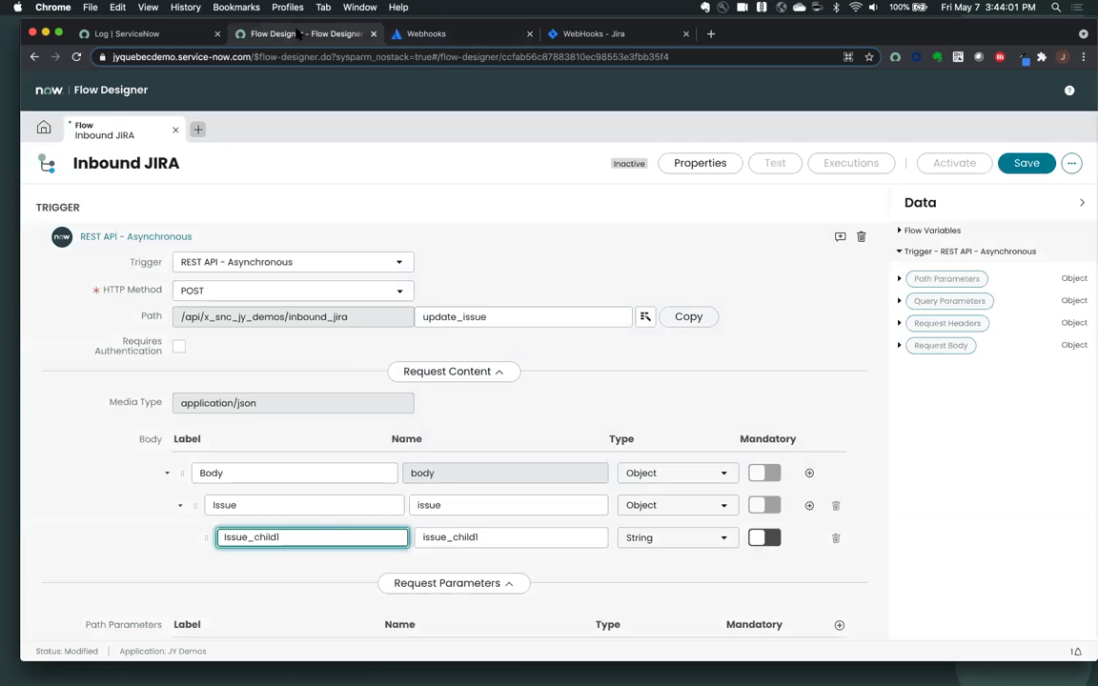
{"action": "left_click_drag", "start_coordinate": [324, 538], "coordinate": [180, 533]}
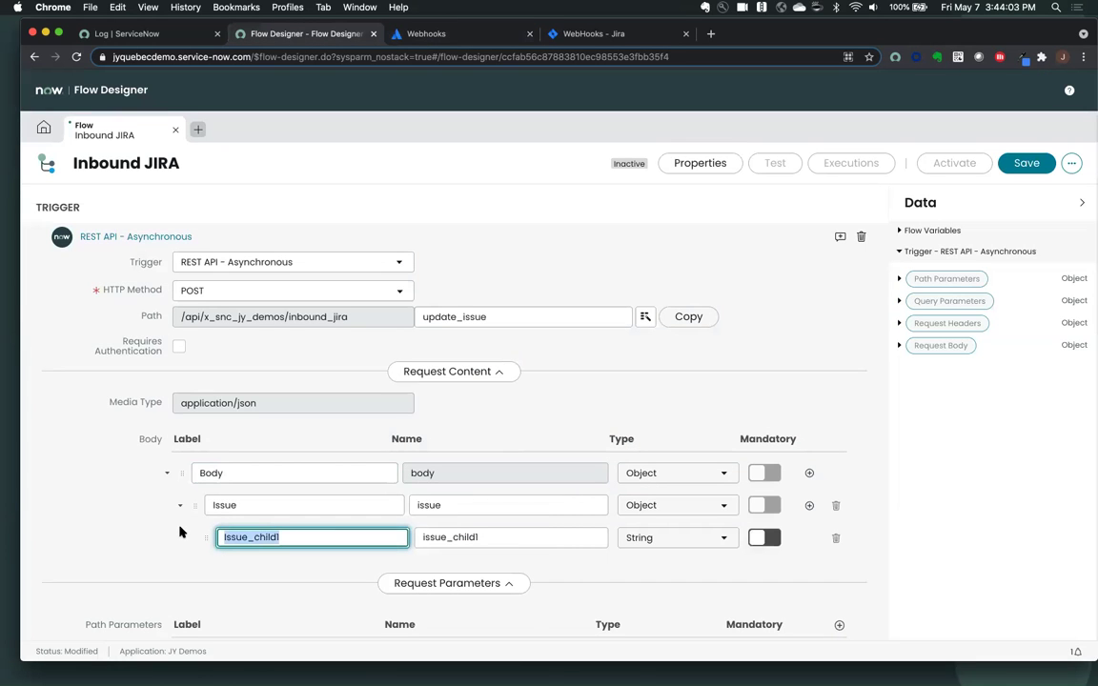
{"action": "type", "text": "Key"}
{"action": "left_click", "coordinate": [424, 538]}
{"action": "key", "text": "Delete"}
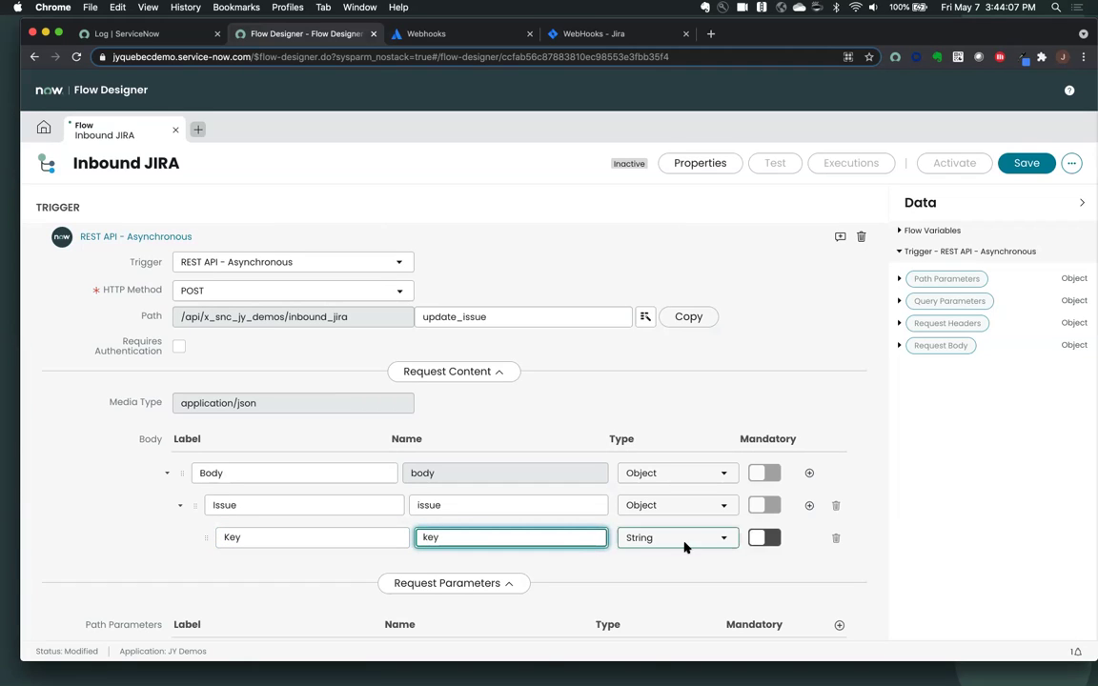
- Add a second child under Issue with the label Fields, the name fields and the type Object
{"action": "left_click", "coordinate": [809, 507]}
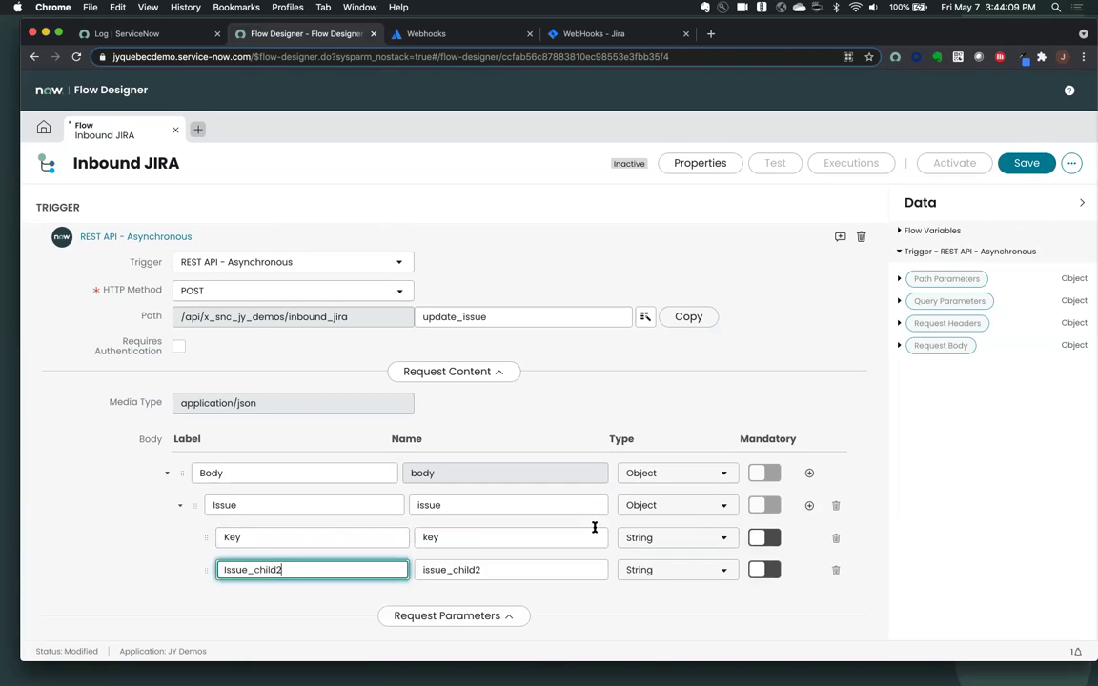
{"action": "left_click_drag", "start_coordinate": [296, 569], "coordinate": [214, 558]}
{"action": "type", "text": "Fields"}
{"action": "left_click_drag", "start_coordinate": [471, 570], "coordinate": [429, 569]}
{"action": "type", "text": "fiel"}
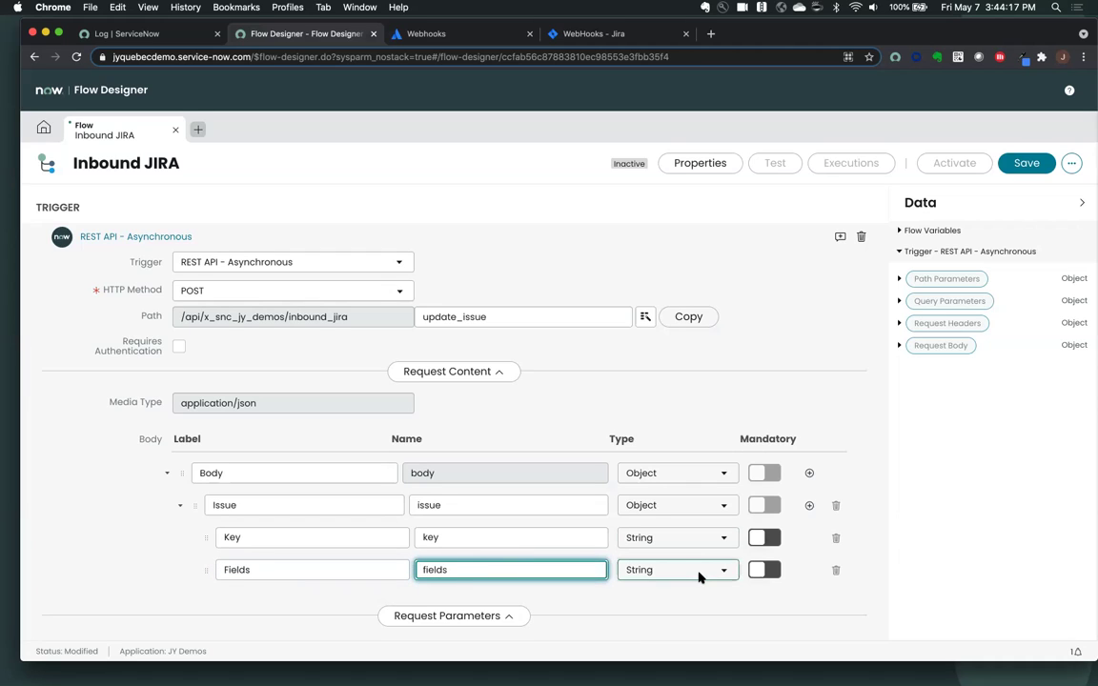
{"action": "left_click", "coordinate": [686, 573]}
{"action": "scroll", "coordinate": [693, 550], "scroll_direction": "down", "scroll_amount": 2}
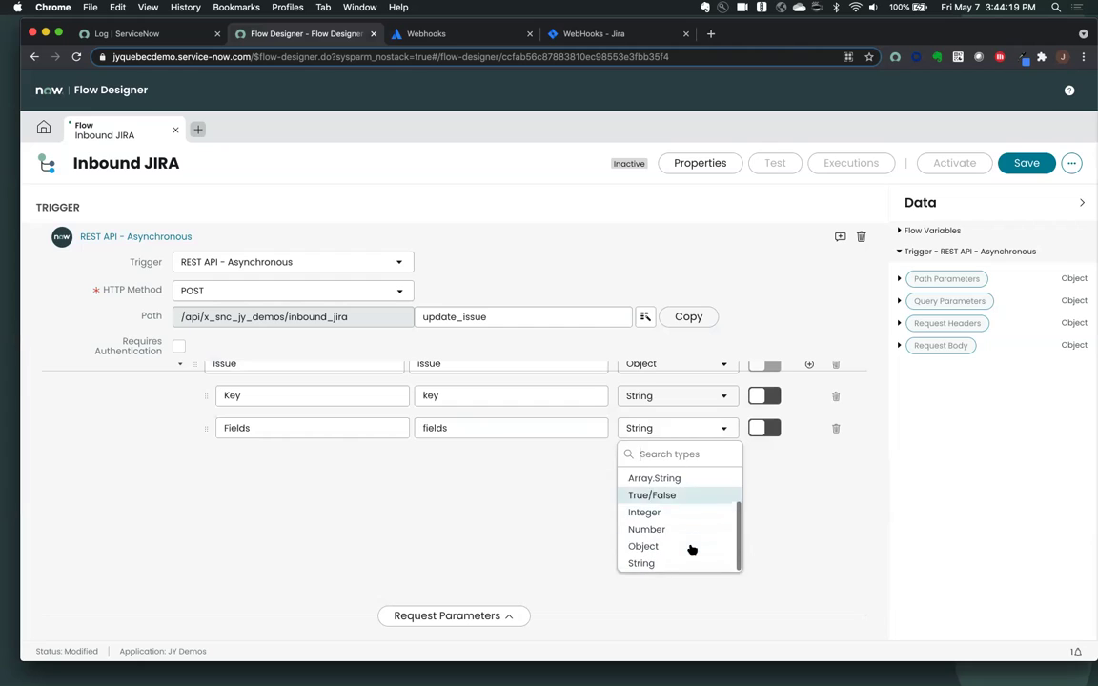
{"action": "left_click", "coordinate": [679, 546]}
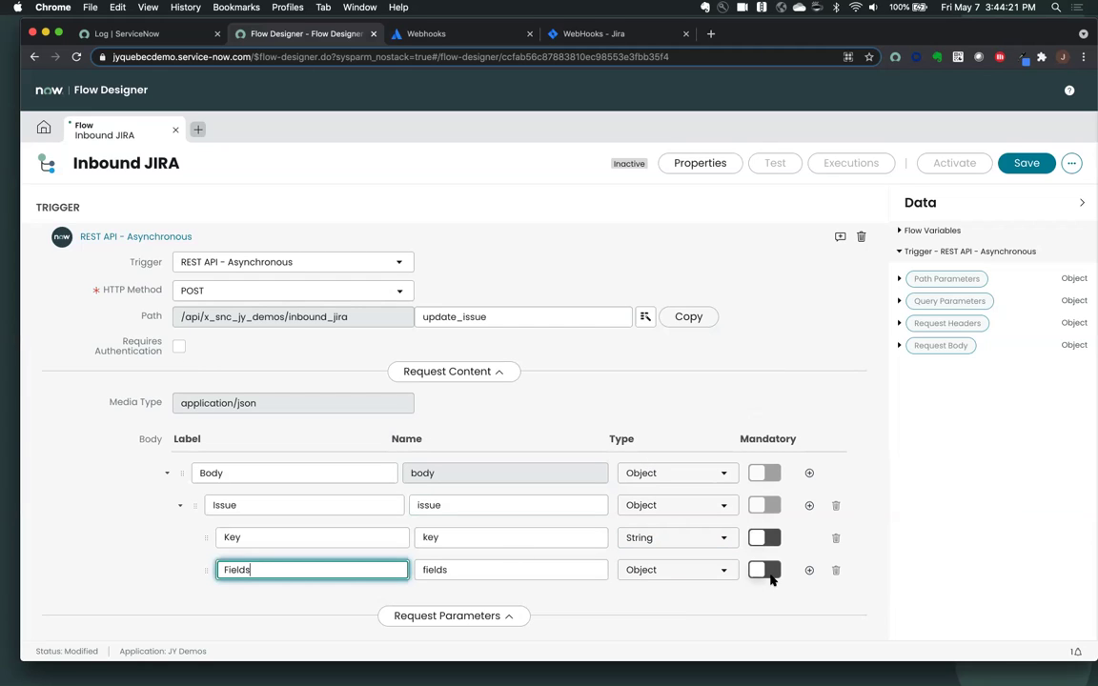
- Add a String child under the Fields object with the label Summary and the name summary
{"action": "left_click", "coordinate": [810, 570]}
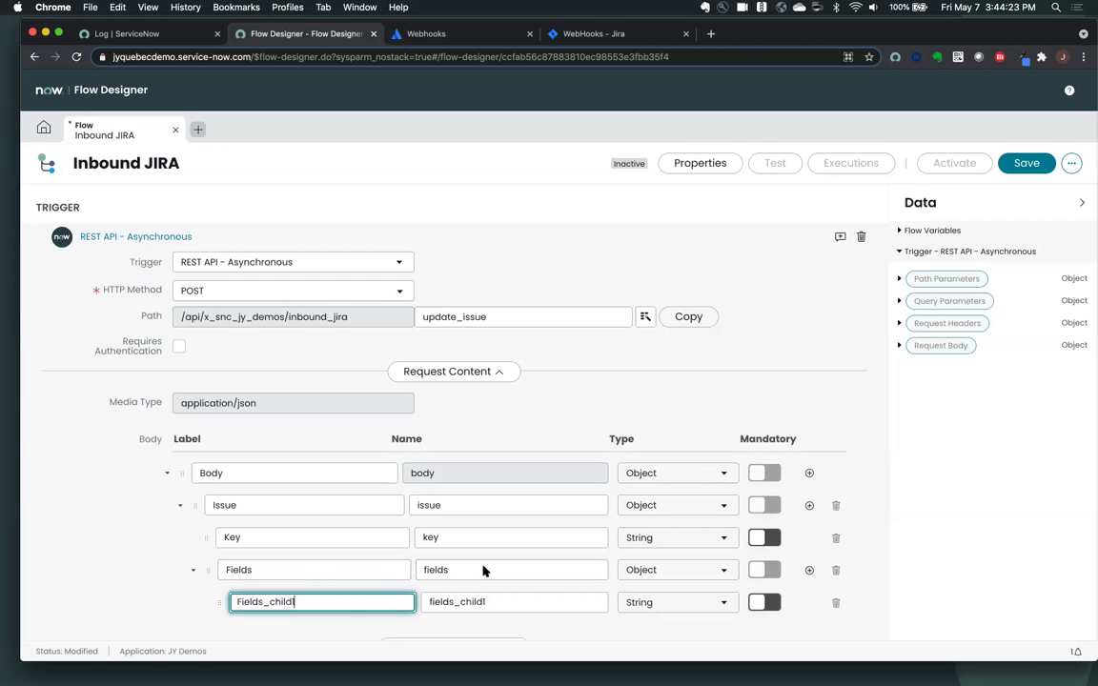
{"action": "left_click_drag", "start_coordinate": [368, 601], "coordinate": [245, 588]}
{"action": "type", "text": "Summary"}
{"action": "left_click", "coordinate": [431, 602]}
{"action": "key", "text": "Delete"}
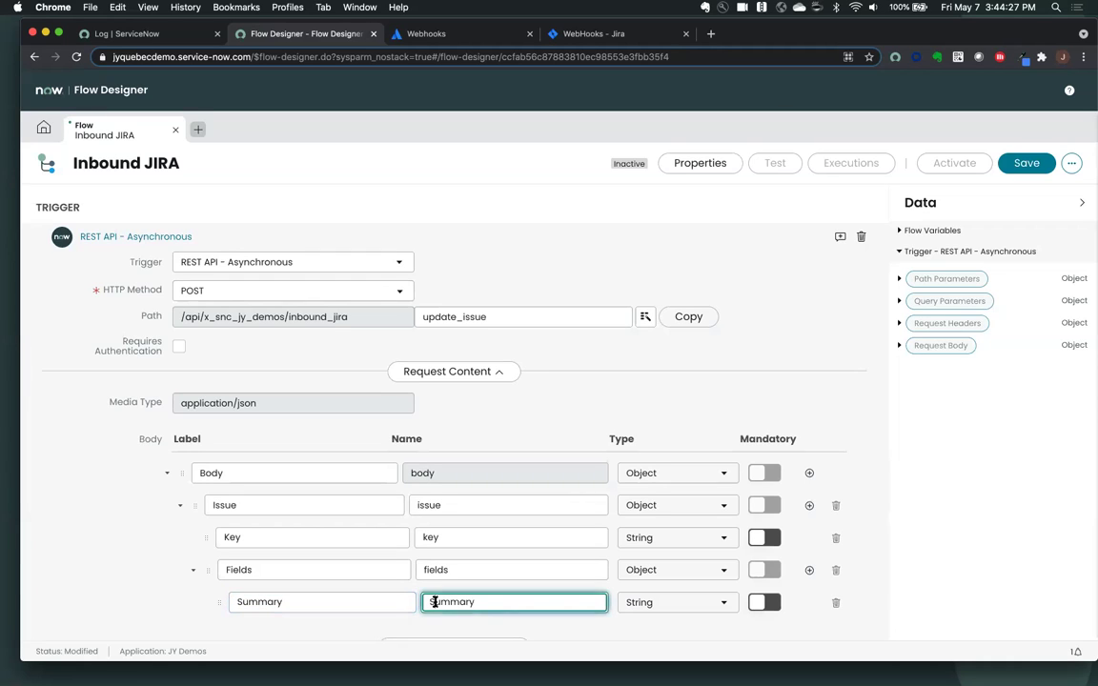
{"action": "type", "text": "s"}
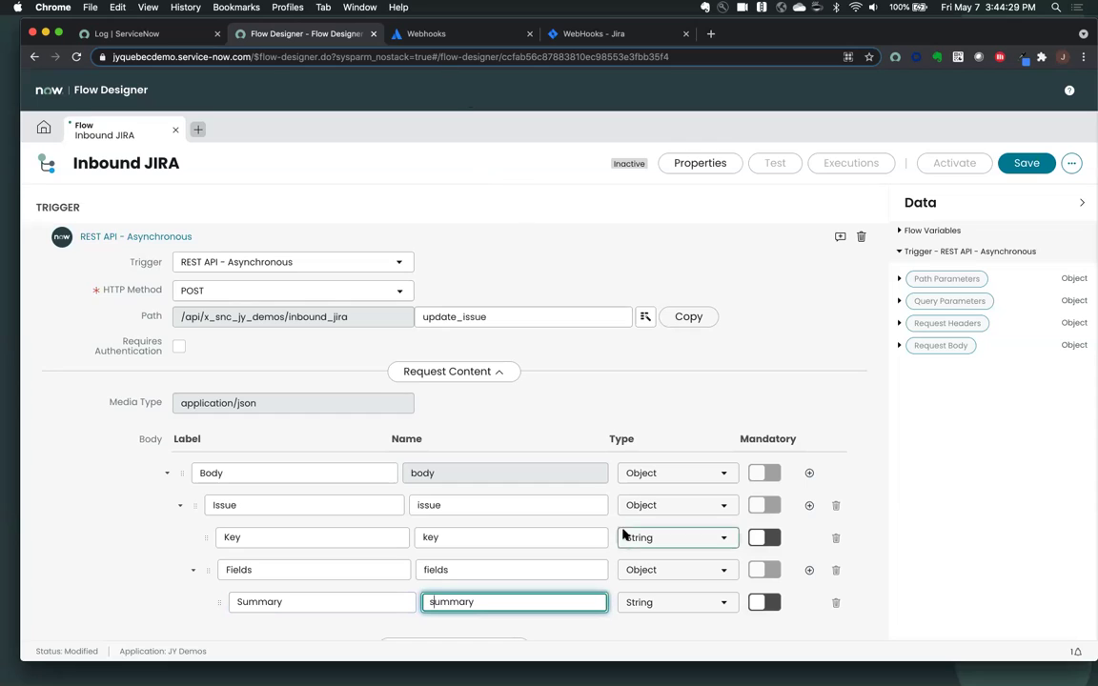
- Compare the trigger's request body elements with the issue fields in the Jira sample payload
{"action": "key", "text": "shift+Tab"}
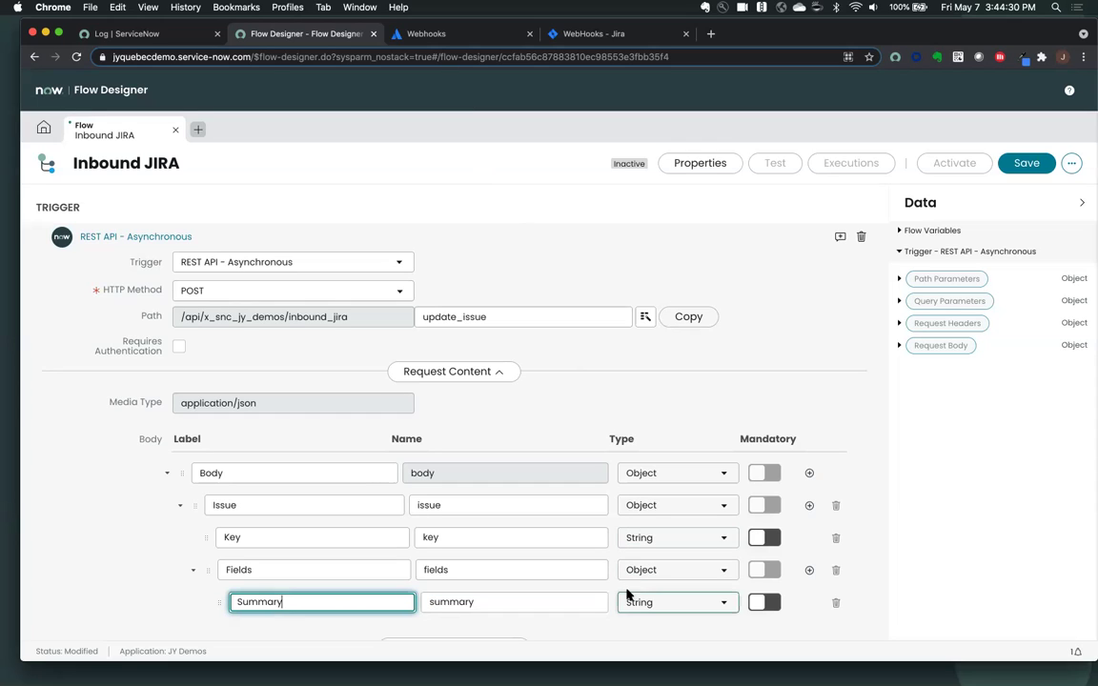
{"action": "left_click", "coordinate": [419, 34]}
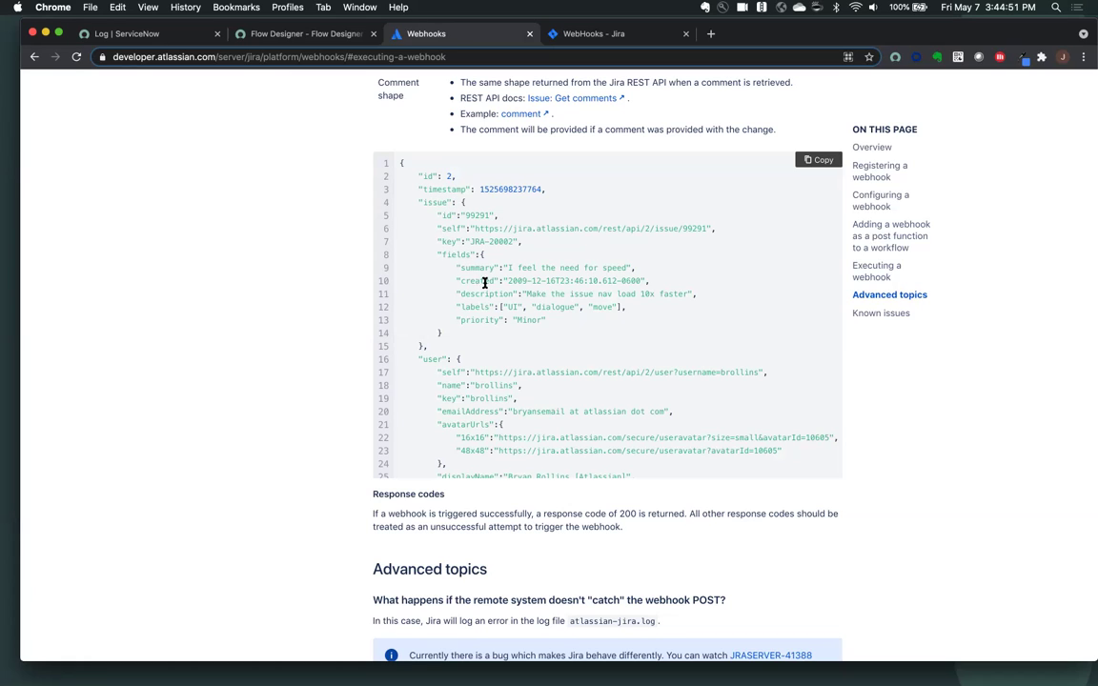
{"action": "left_click", "coordinate": [319, 35]}
- Add a String query parameter with the label and name issue_id to the trigger and save the flow
{"action": "scroll", "coordinate": [425, 317], "scroll_direction": "down", "scroll_amount": 2}
{"action": "scroll", "coordinate": [456, 352], "scroll_direction": "down", "scroll_amount": 4}
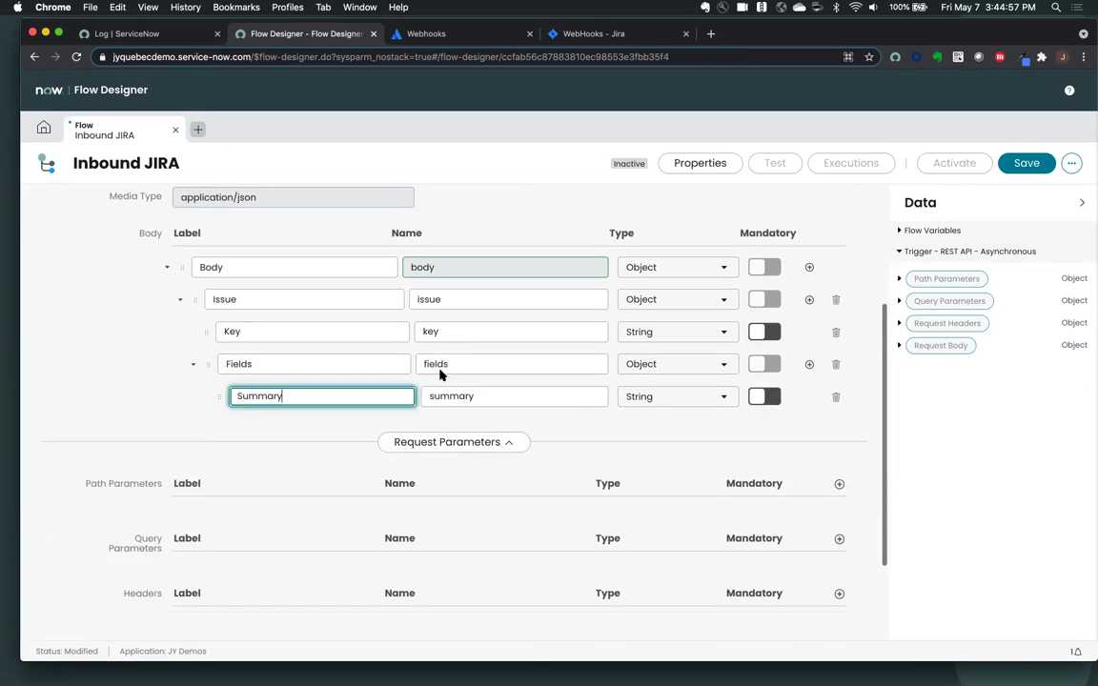
{"action": "left_click", "coordinate": [839, 540]}
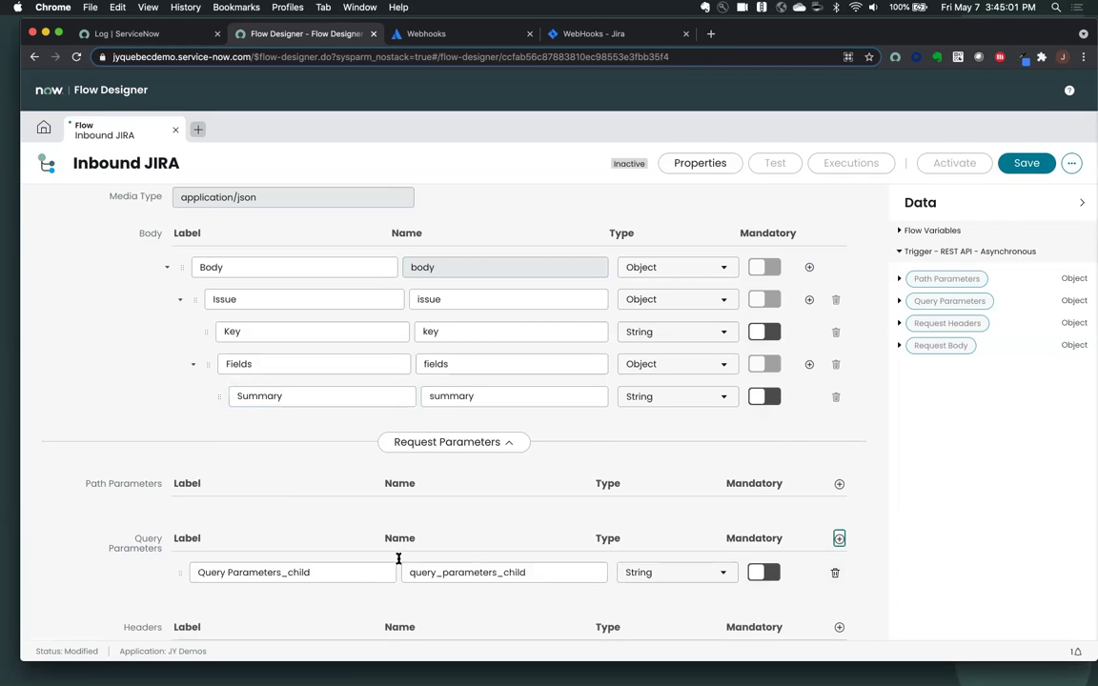
{"action": "left_click", "coordinate": [365, 570]}
{"action": "key", "text": "super+a"}
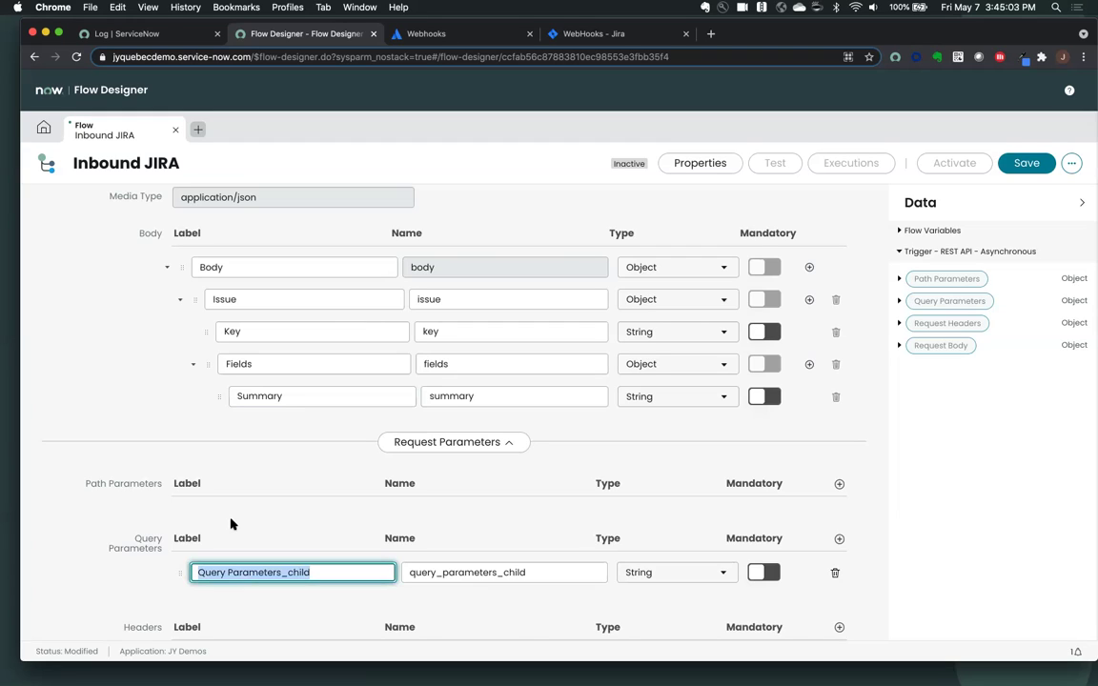
{"action": "type", "text": "issue_id"}
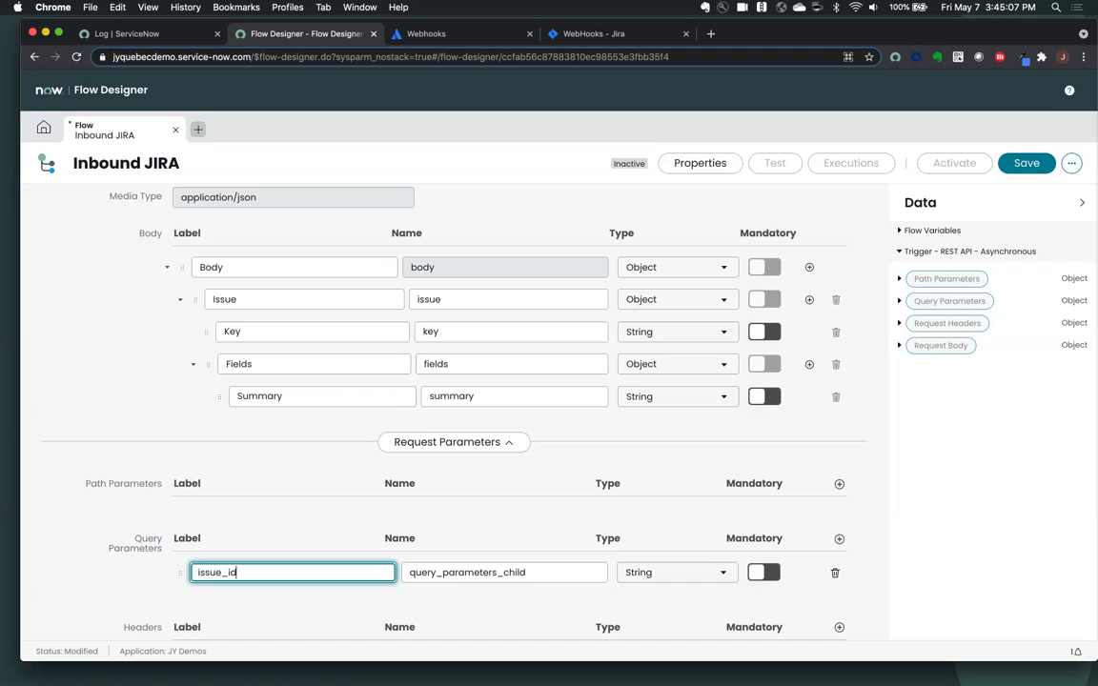
{"action": "left_click", "coordinate": [458, 571]}
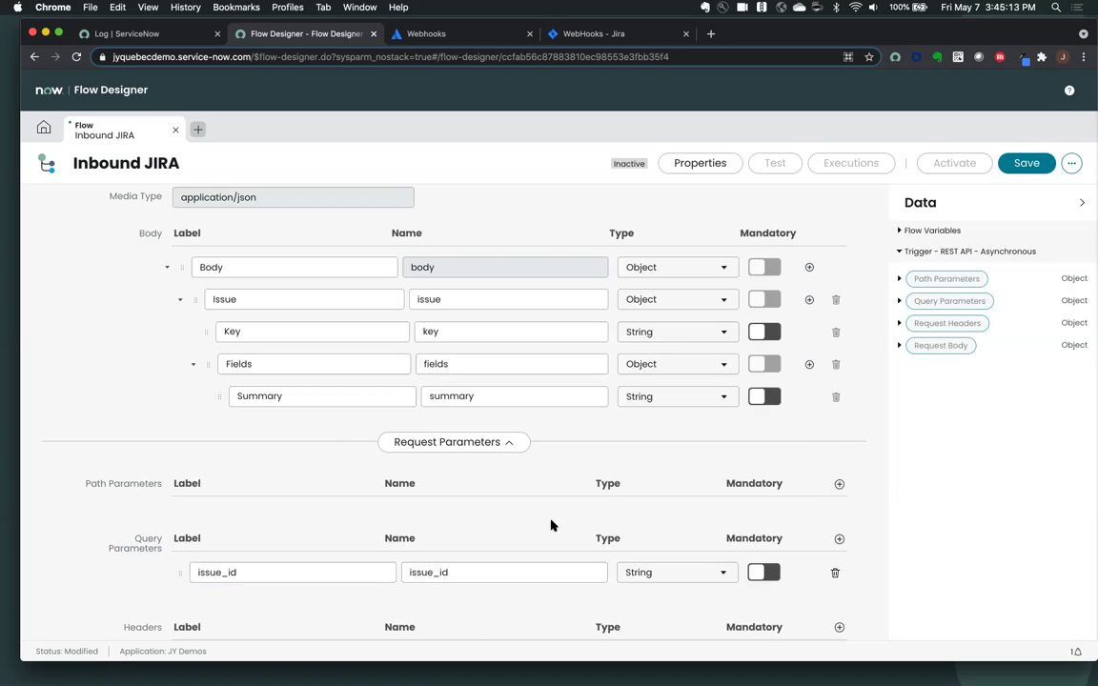
{"action": "left_click", "coordinate": [1026, 166]}
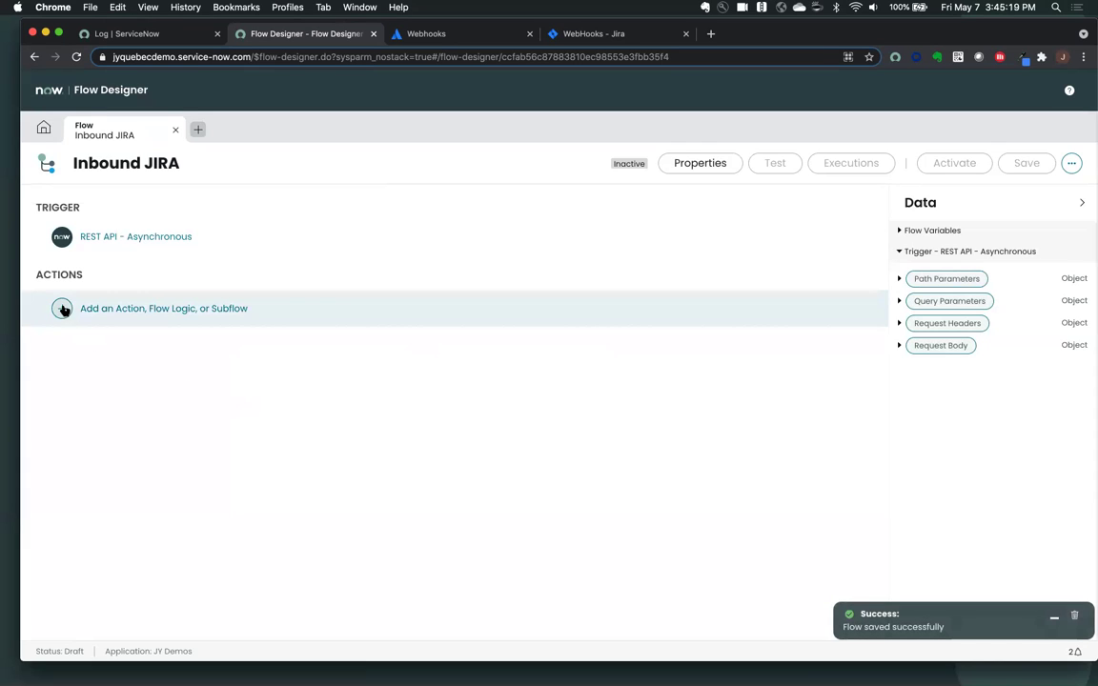
- Add a ServiceNow Core Log action to the flow and expand the trigger's Request Body data down to Summary
{"action": "left_click", "coordinate": [63, 311]}
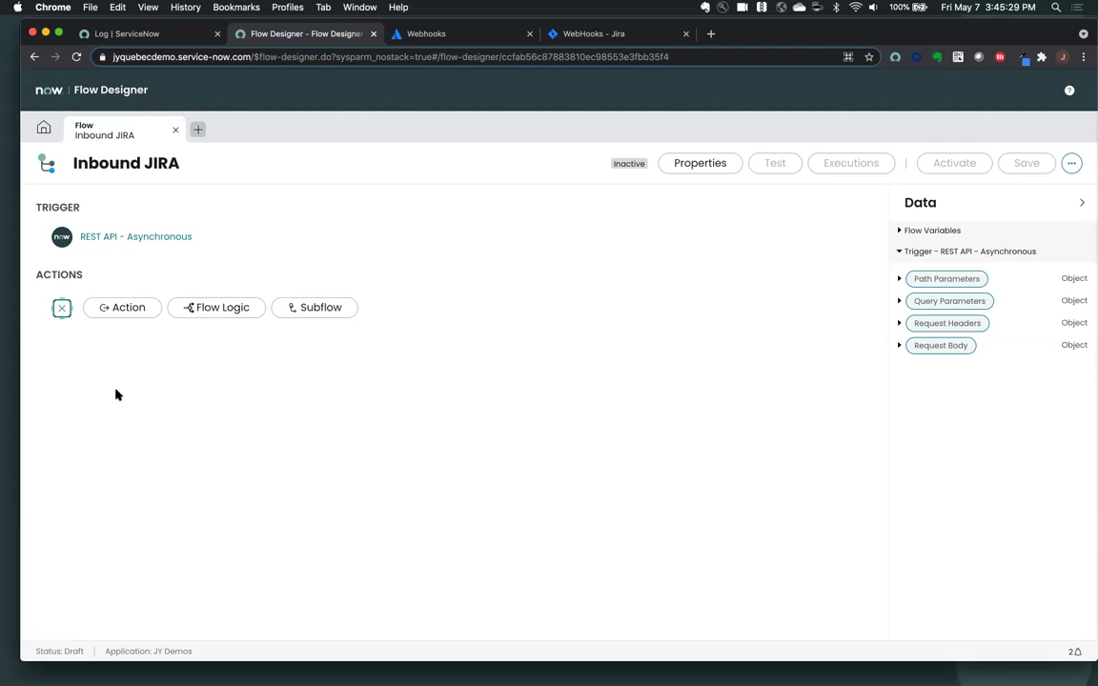
{"action": "left_click", "coordinate": [130, 307]}
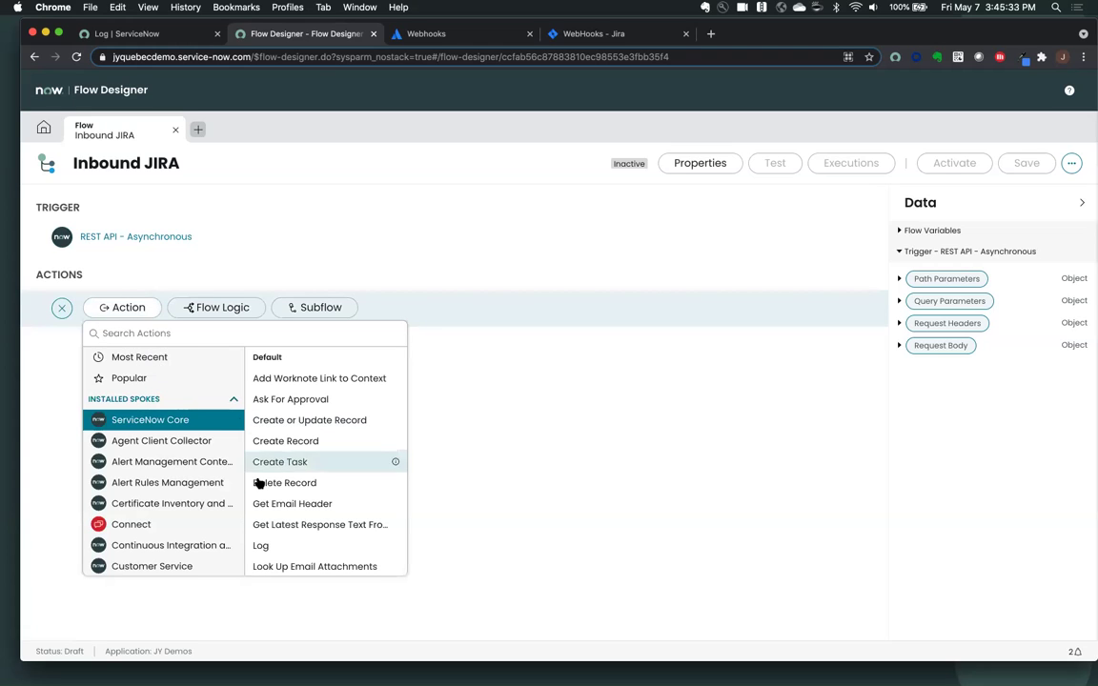
{"action": "left_click", "coordinate": [262, 547]}
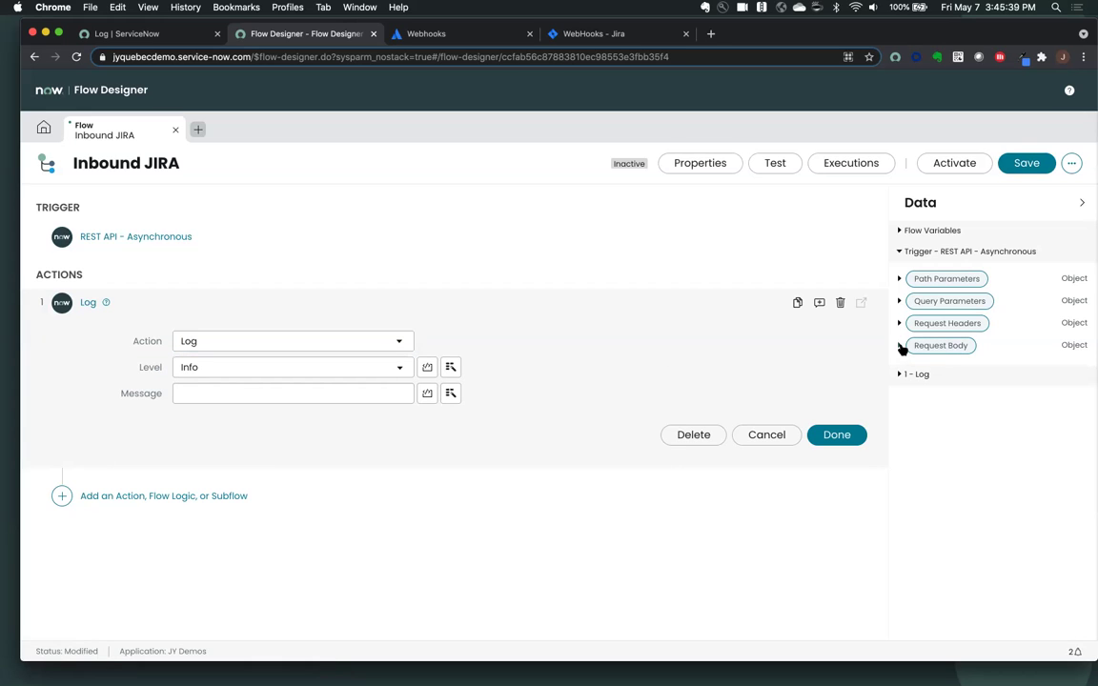
{"action": "left_click", "coordinate": [900, 345]}
{"action": "left_click", "coordinate": [908, 368]}
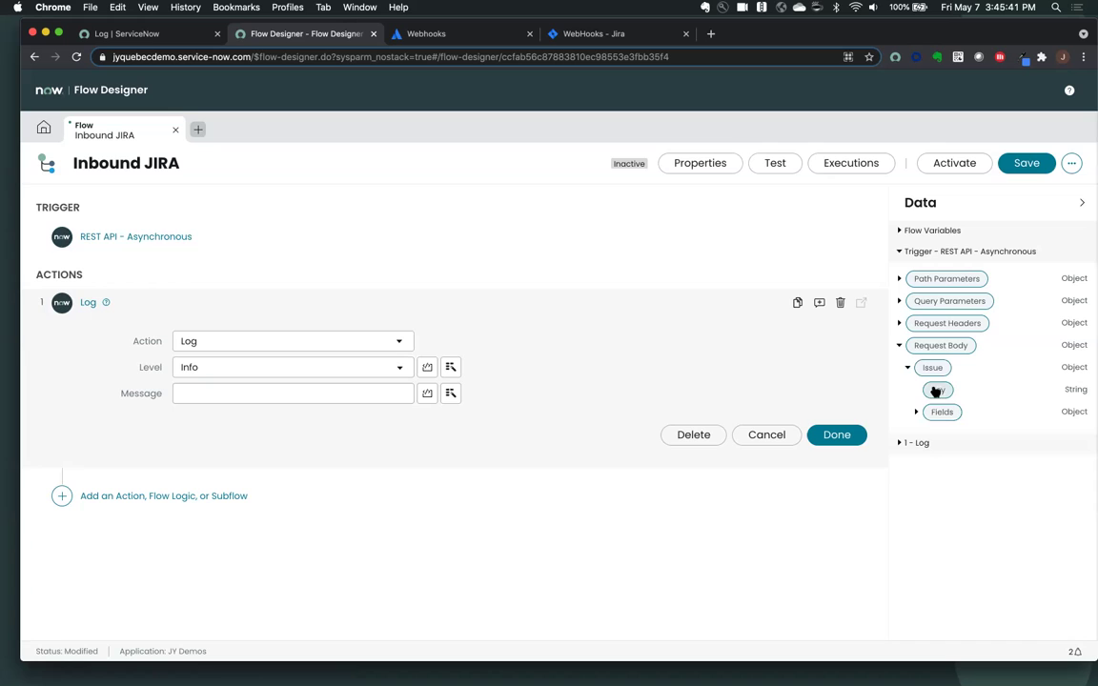
{"action": "left_click", "coordinate": [916, 413]}
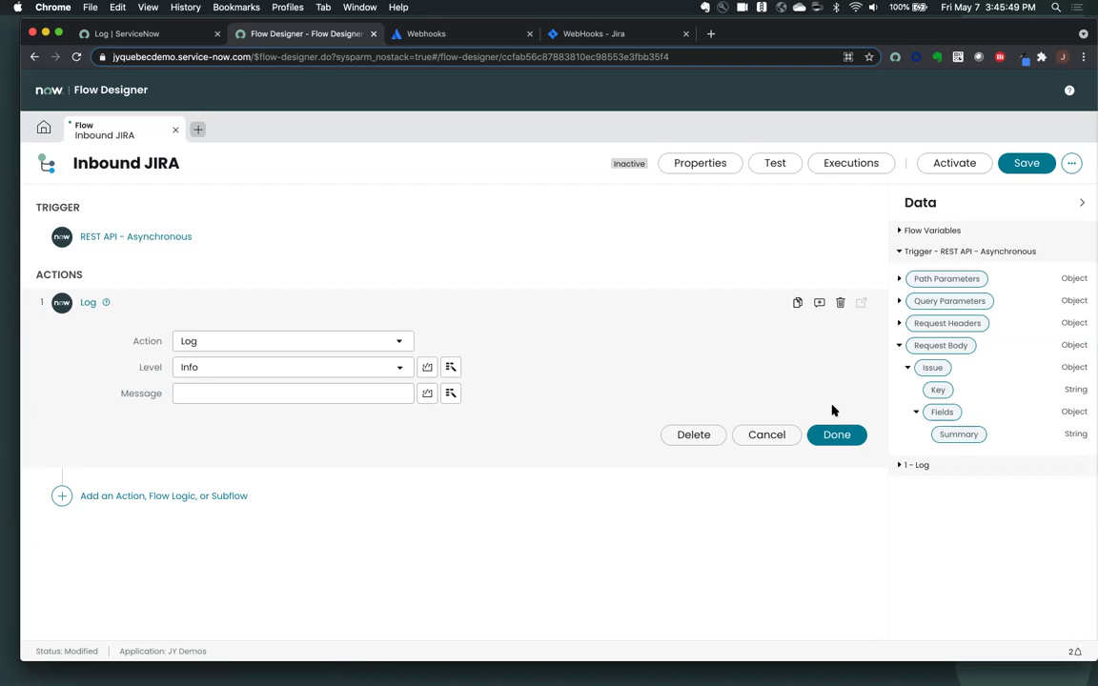
- Start the Log message with "Query param id:" followed by the trigger's issue_id query parameter
{"action": "left_click", "coordinate": [361, 392]}
{"action": "type", "text": "Query param id:"}
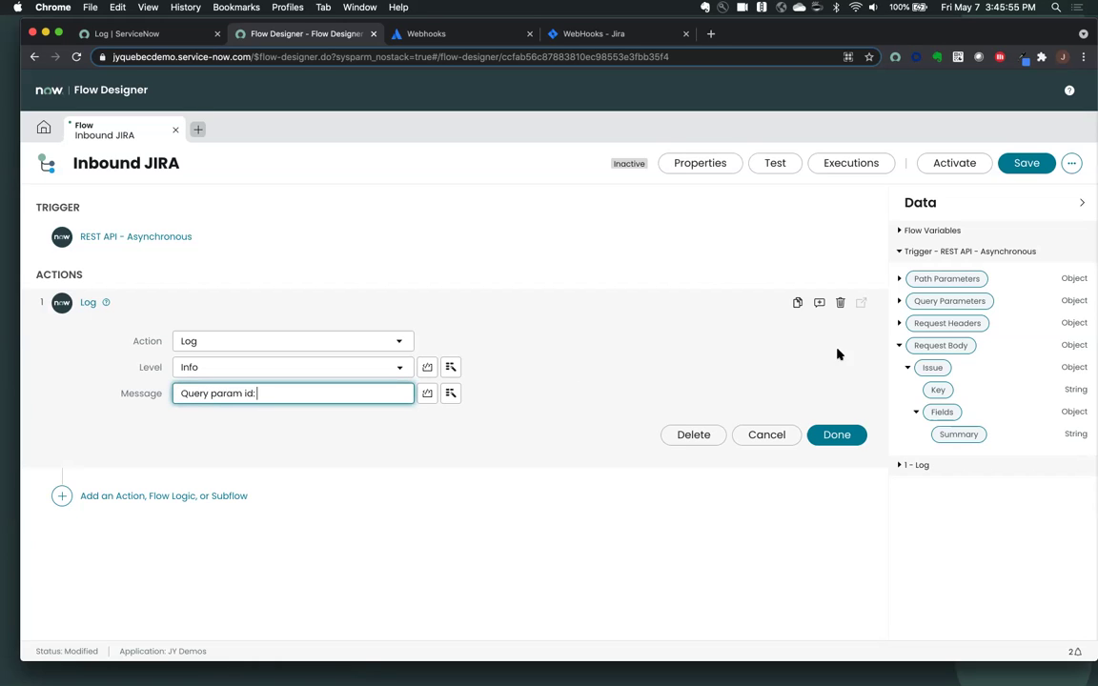
{"action": "left_click", "coordinate": [899, 301]}
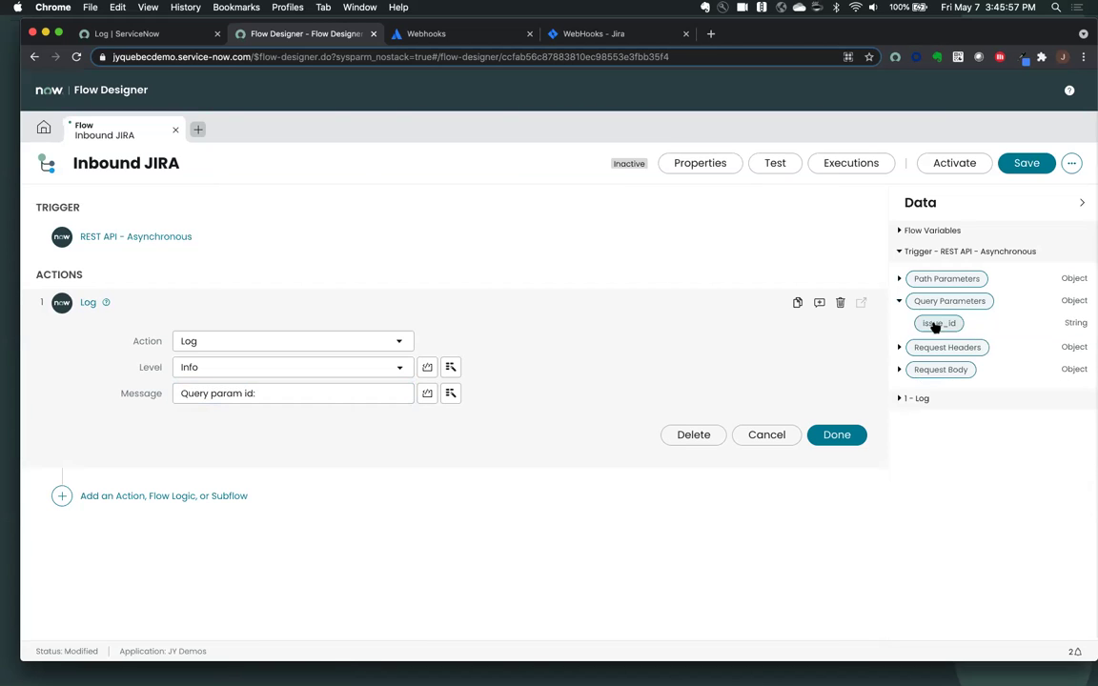
{"action": "left_click_drag", "start_coordinate": [939, 322], "coordinate": [380, 401]}
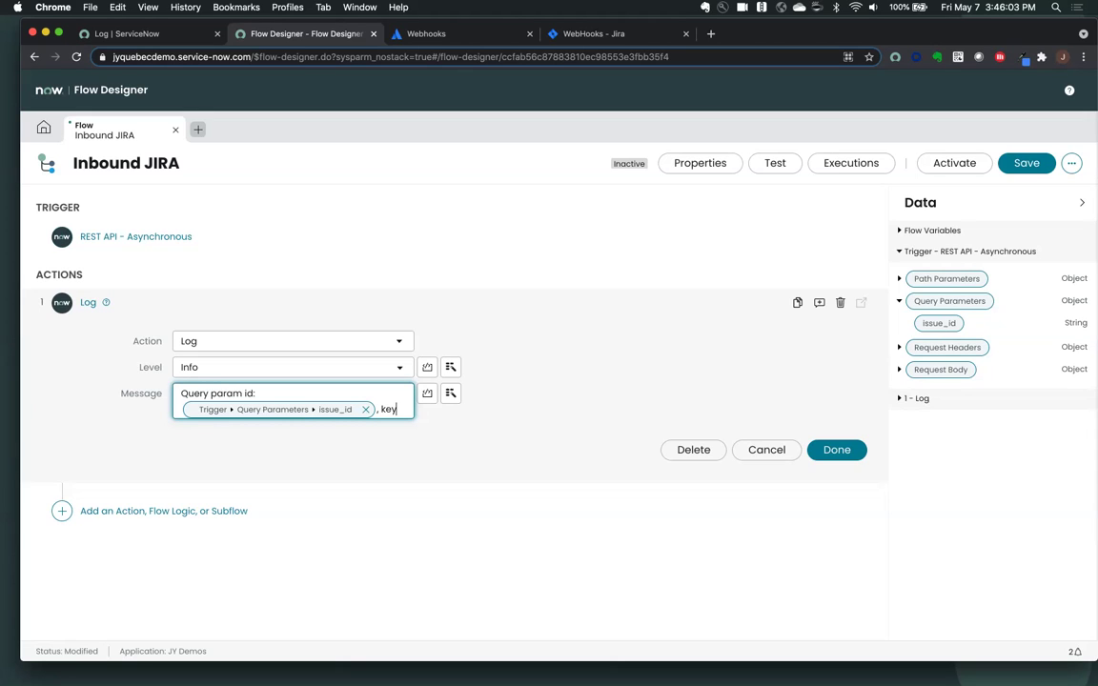
- Extend the Log message with ", key:" plus the issue's Key and ", summary:" plus the Summary from Fields
{"action": "left_click", "coordinate": [899, 370]}
{"action": "left_click", "coordinate": [907, 392]}
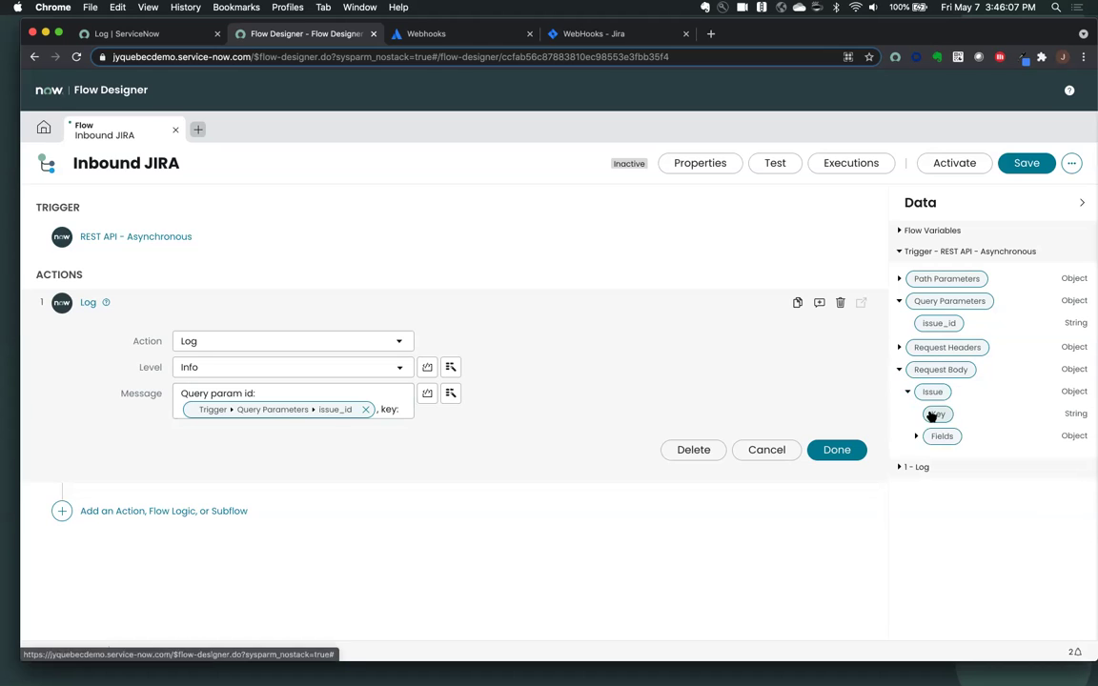
{"action": "left_click_drag", "start_coordinate": [936, 414], "coordinate": [382, 423]}
{"action": "left_click", "coordinate": [381, 426]}
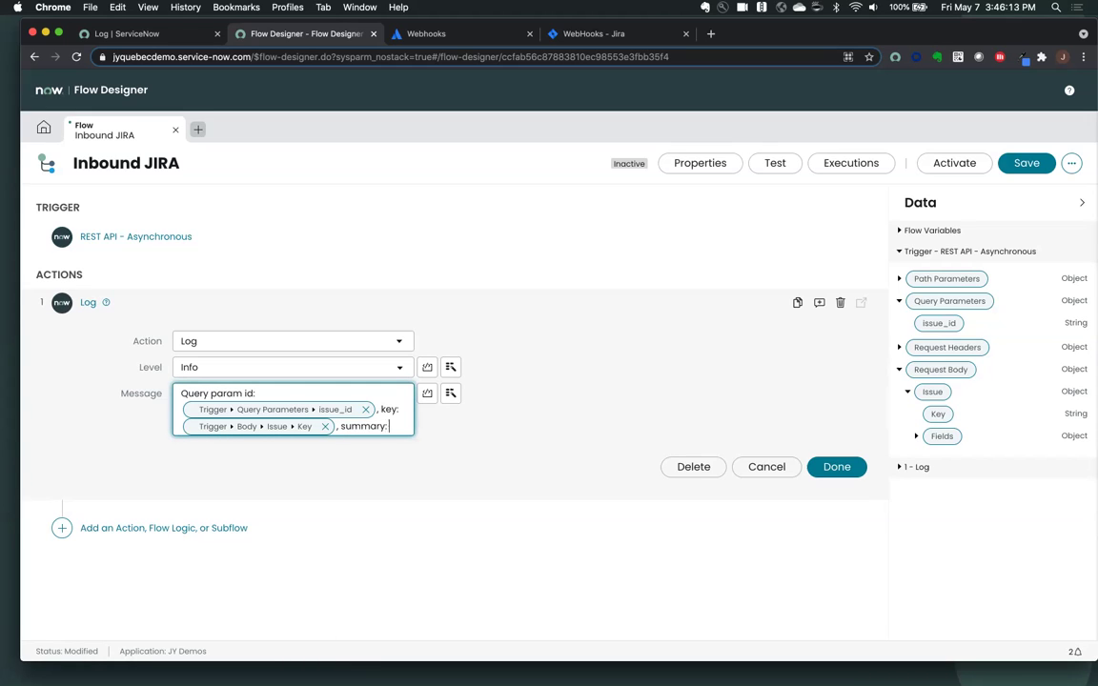
{"action": "left_click", "coordinate": [917, 436]}
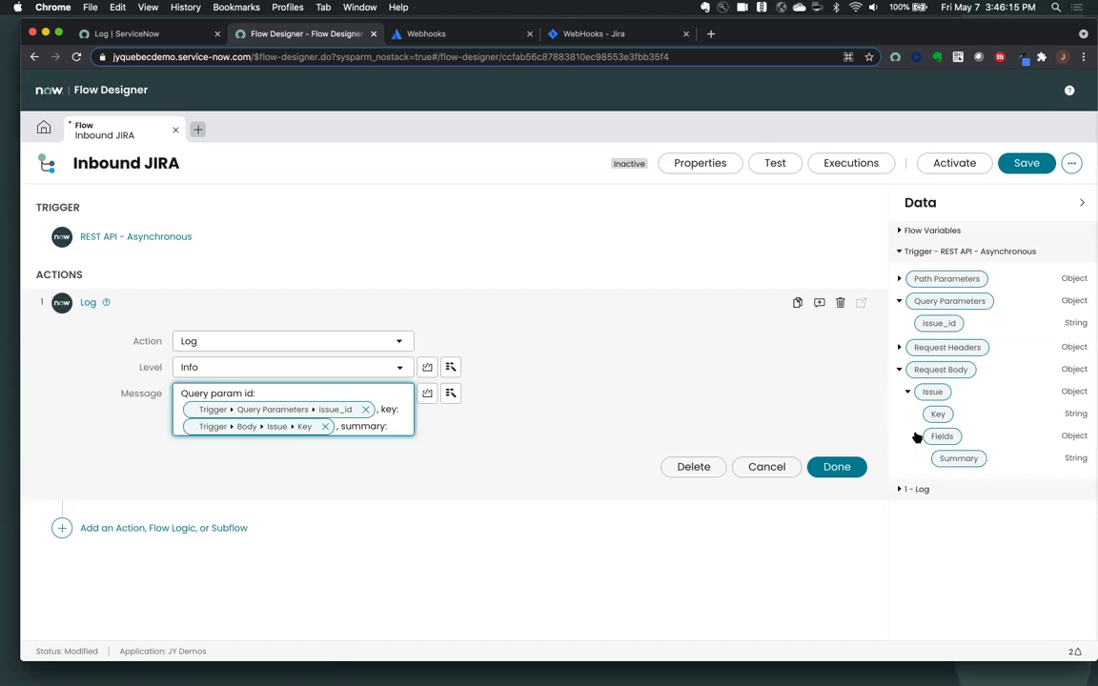
{"action": "left_click_drag", "start_coordinate": [948, 460], "coordinate": [398, 424]}
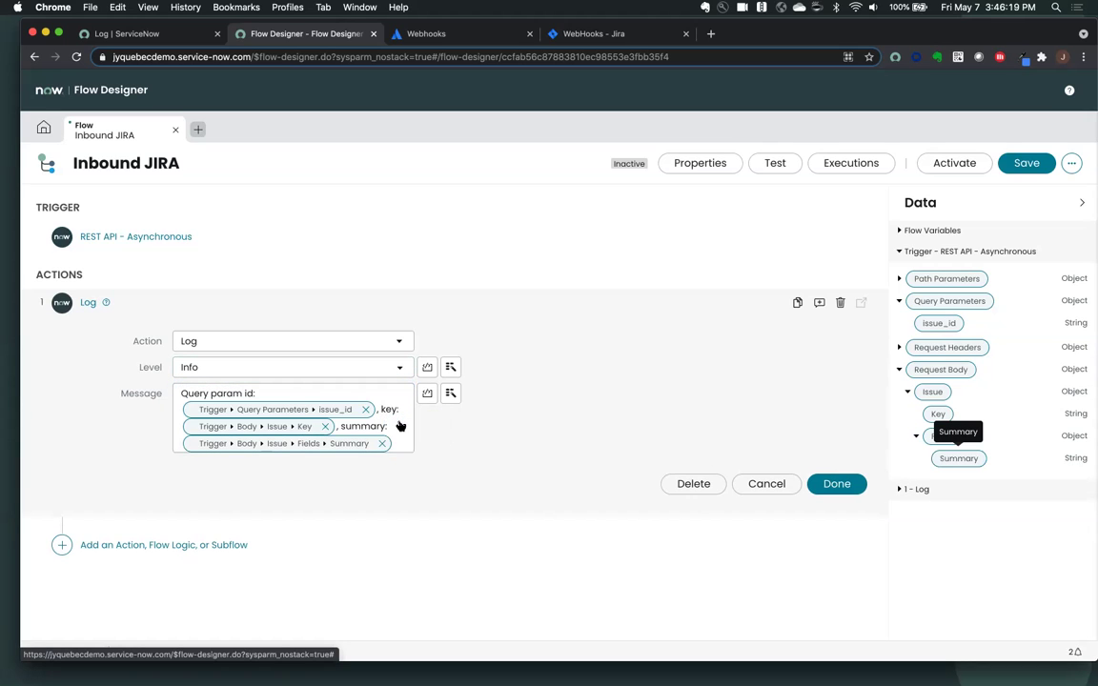
- Append ", Body:" and the trigger's whole Request Body to the Log message, and finish editing the action
{"action": "left_click", "coordinate": [390, 444]}
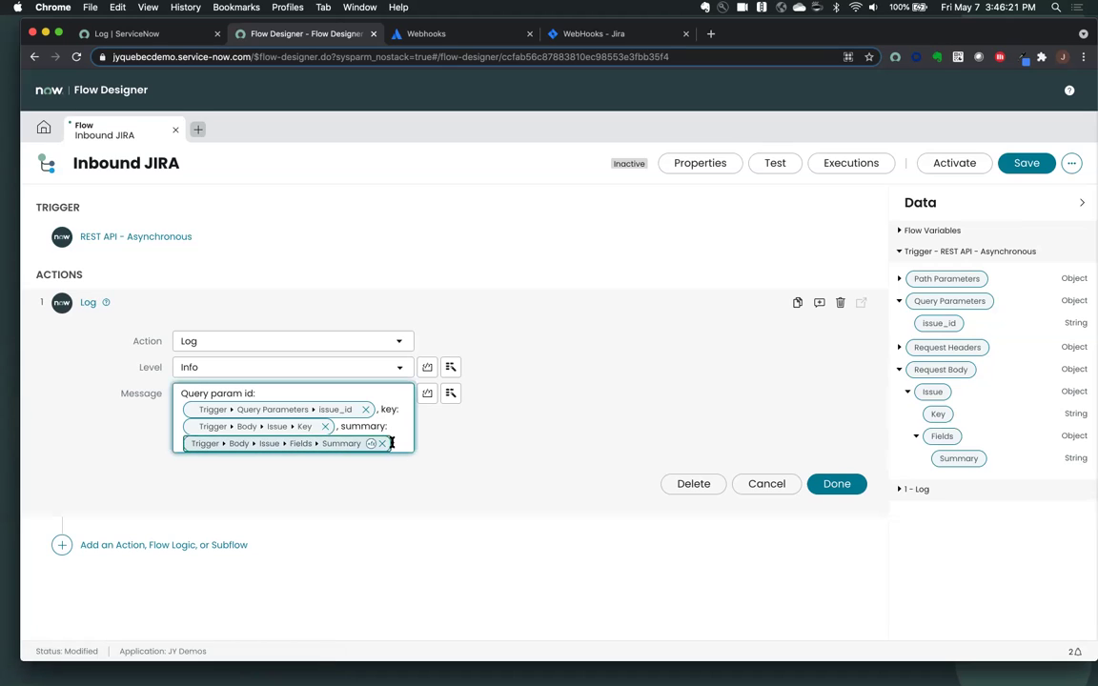
{"action": "key", "text": "Return"}
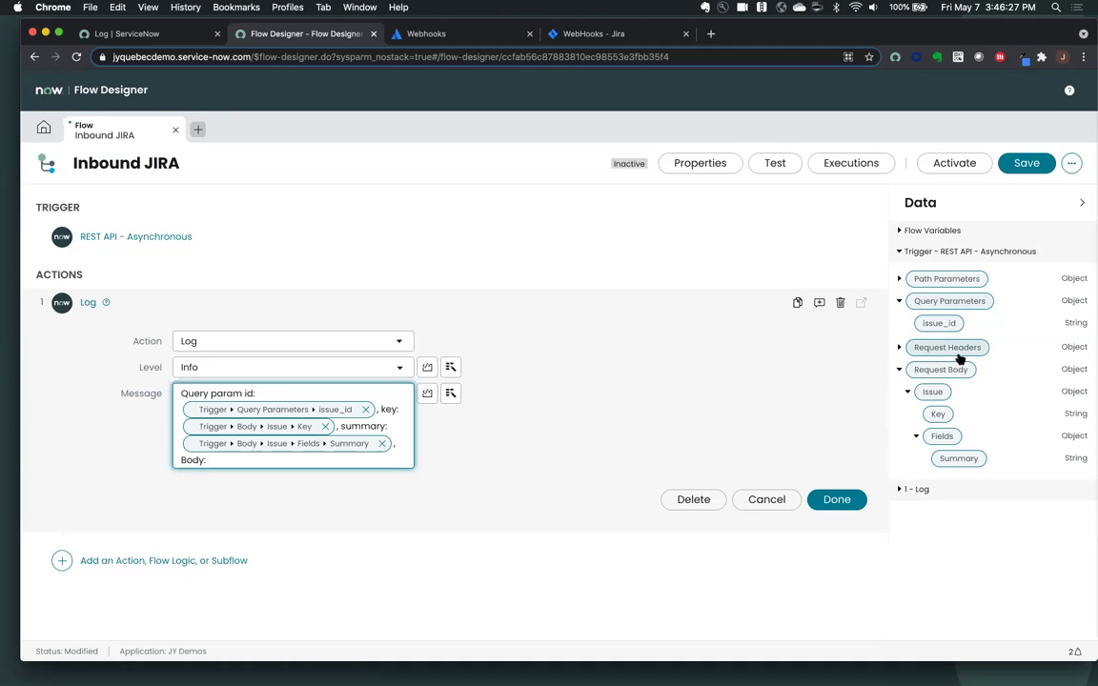
{"action": "left_click_drag", "start_coordinate": [951, 375], "coordinate": [385, 462]}
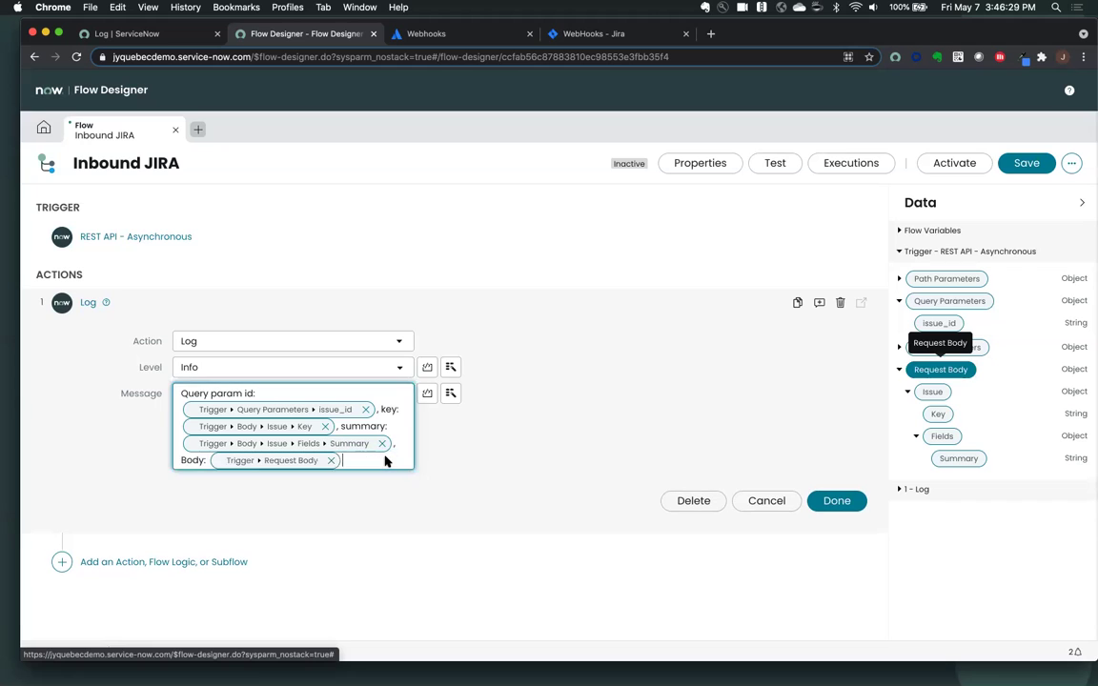
{"action": "left_click", "coordinate": [829, 498]}
- Save the Inbound JIRA flow and activate it
{"action": "left_click", "coordinate": [1020, 165]}
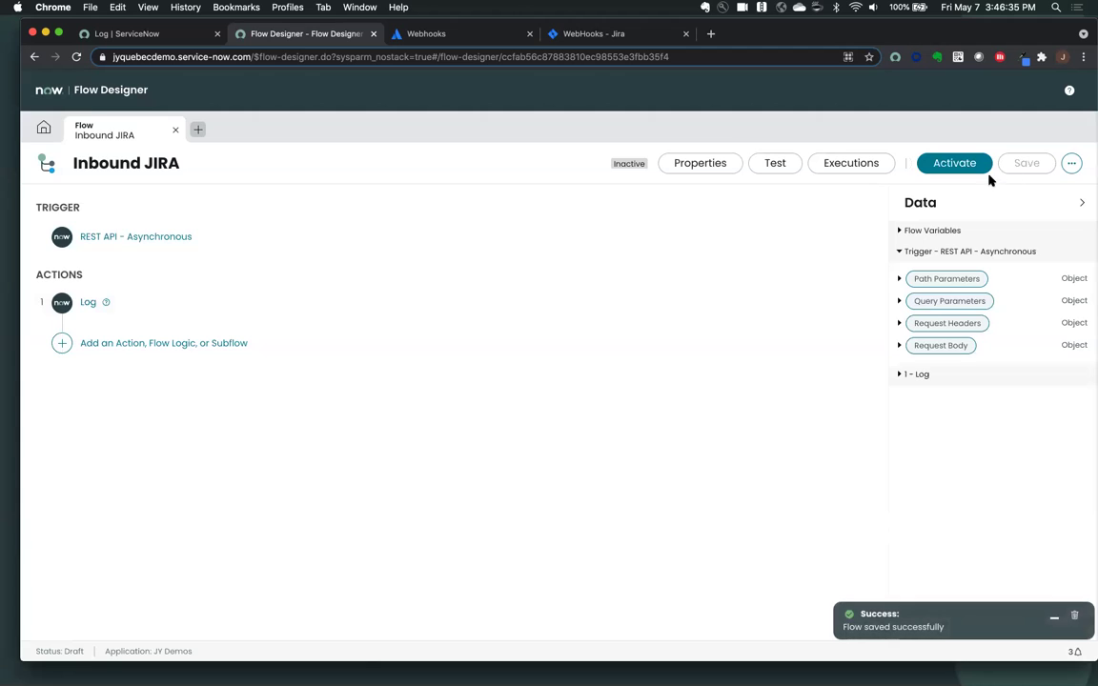
{"action": "left_click", "coordinate": [964, 166]}
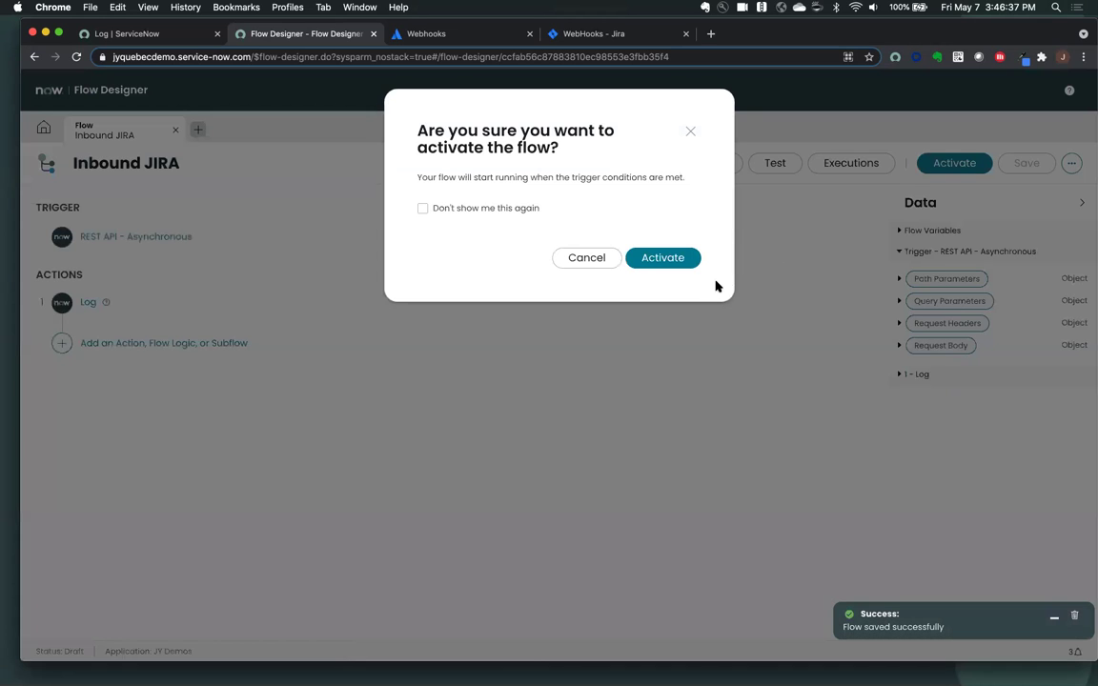
{"action": "left_click", "coordinate": [686, 258]}
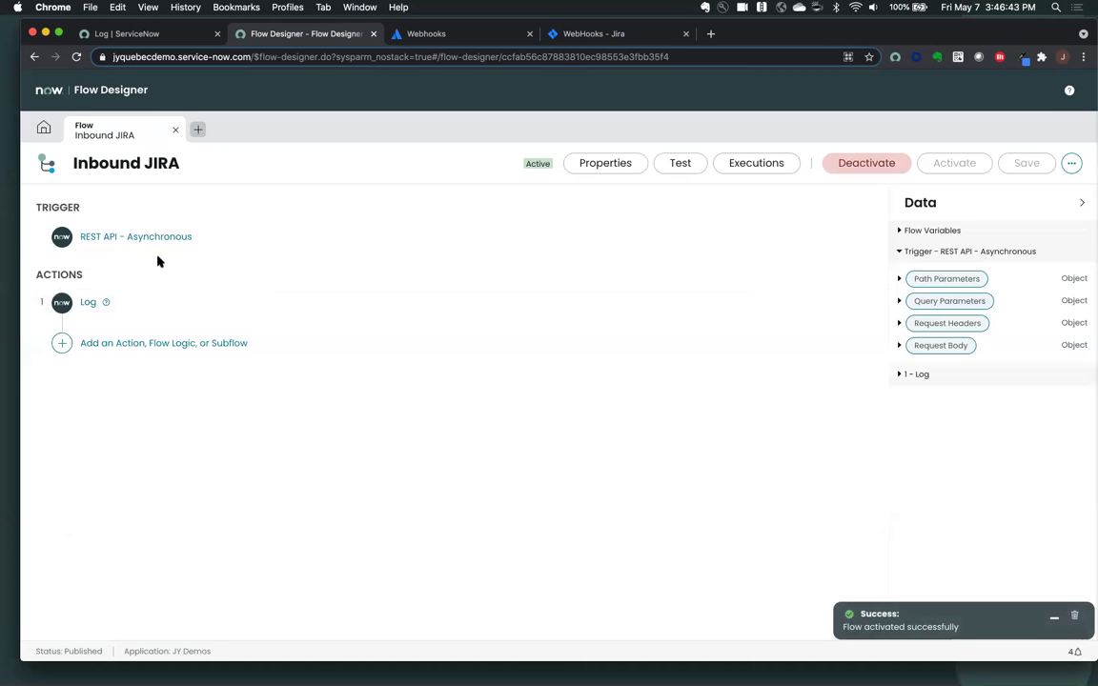
- Open the REST API trigger's details and copy the instance base URL from the browser address
{"action": "left_click", "coordinate": [142, 238]}
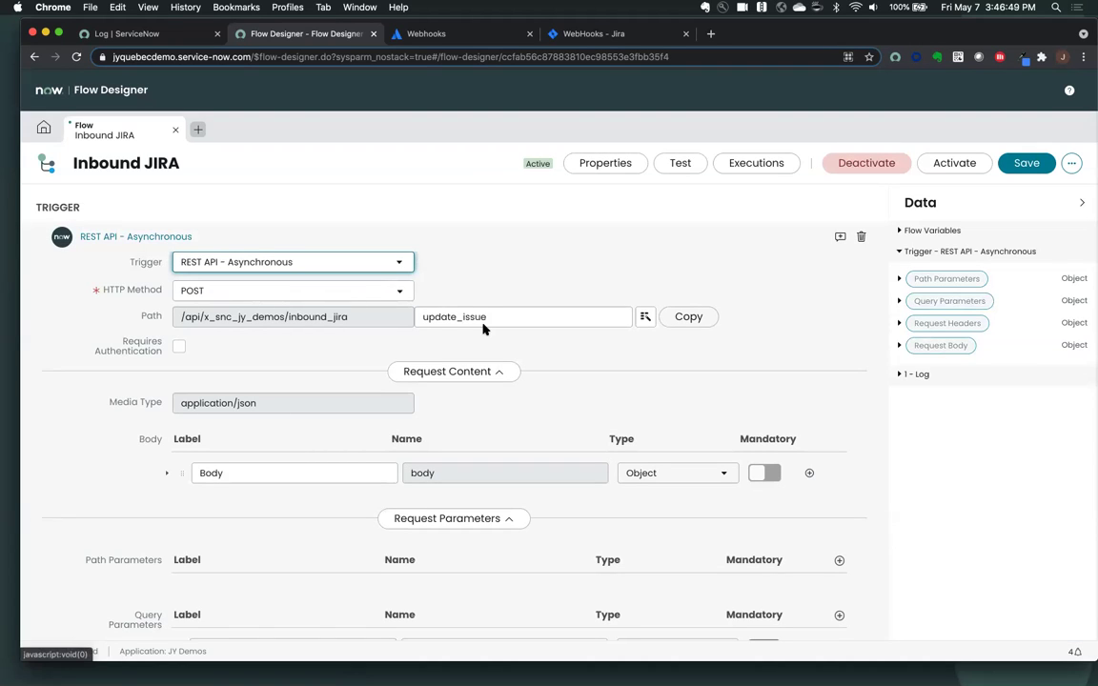
{"action": "left_click", "coordinate": [247, 60]}
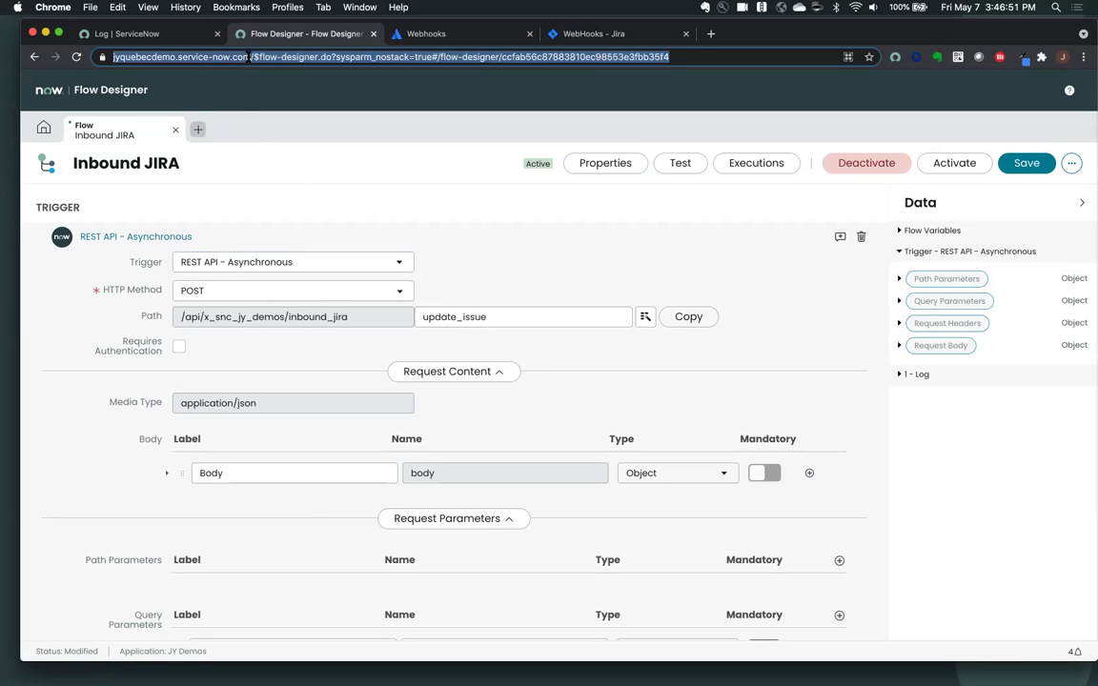
{"action": "left_click", "coordinate": [249, 57]}
{"action": "left_click_drag", "start_coordinate": [279, 56], "coordinate": [84, 56]}
{"action": "key", "text": "super+c"}
{"action": "left_click", "coordinate": [117, 8]}
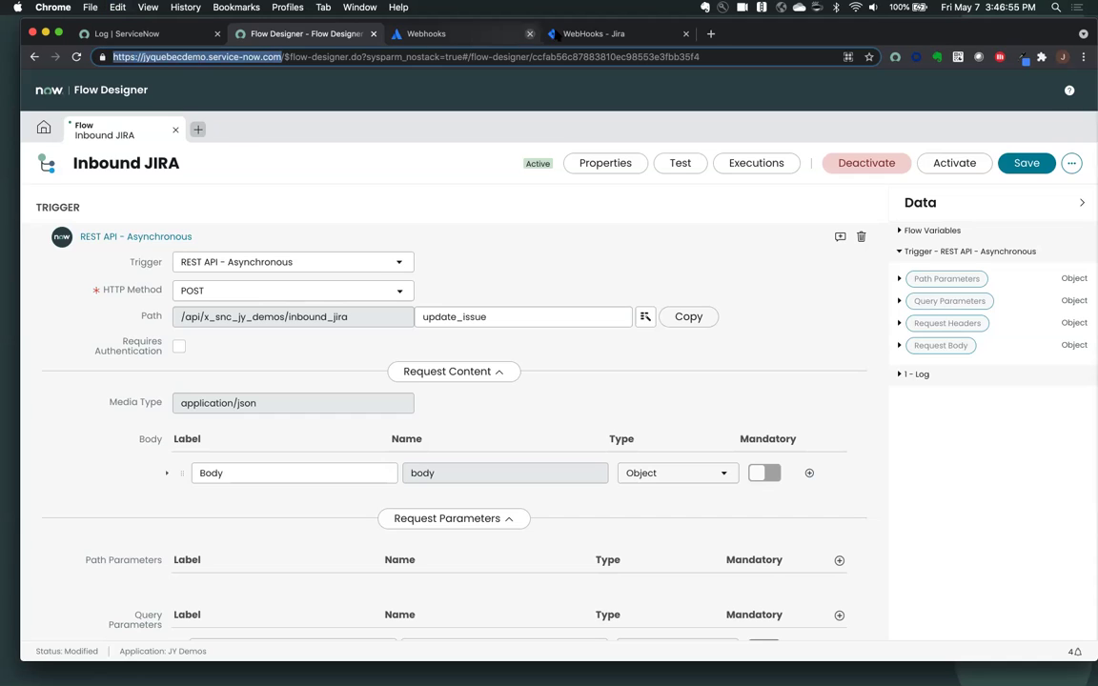
- Switch to Jira and create a new WebHook named "Rest api trigger demo"
{"action": "left_click", "coordinate": [570, 34]}
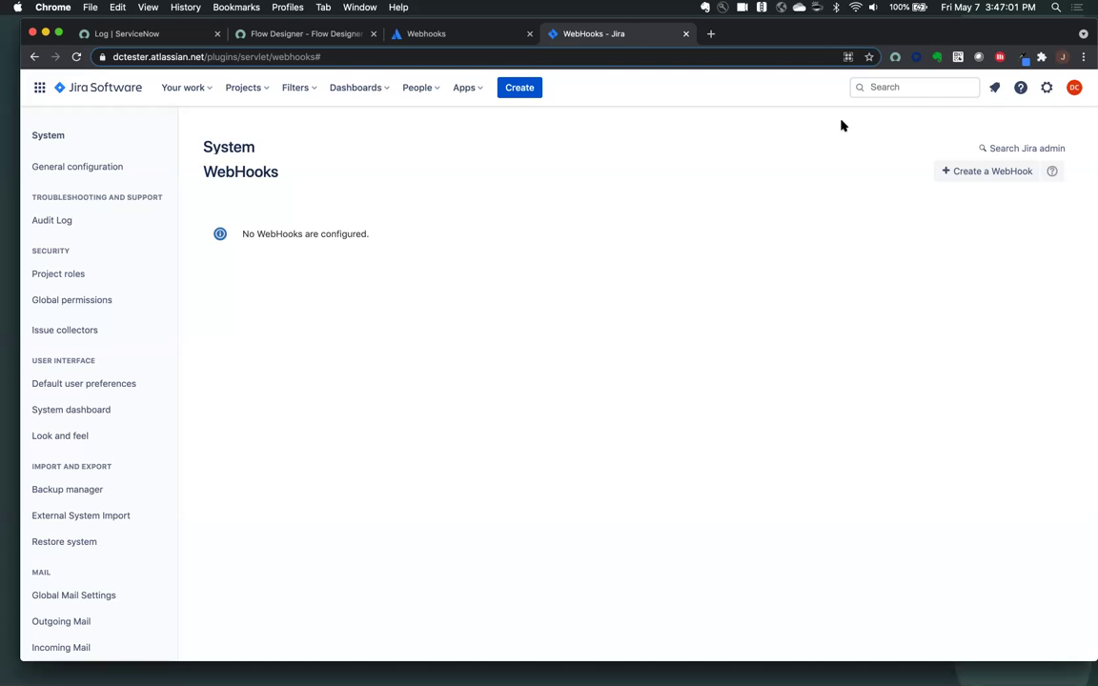
{"action": "left_click", "coordinate": [965, 172]}
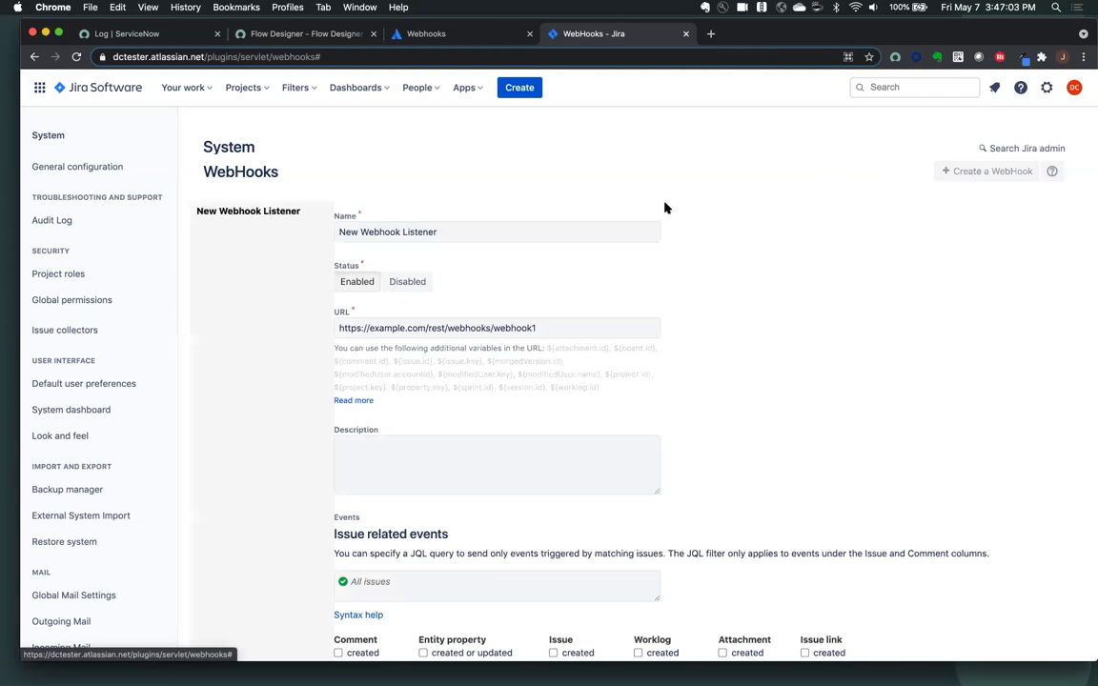
{"action": "left_click_drag", "start_coordinate": [506, 229], "coordinate": [360, 205]}
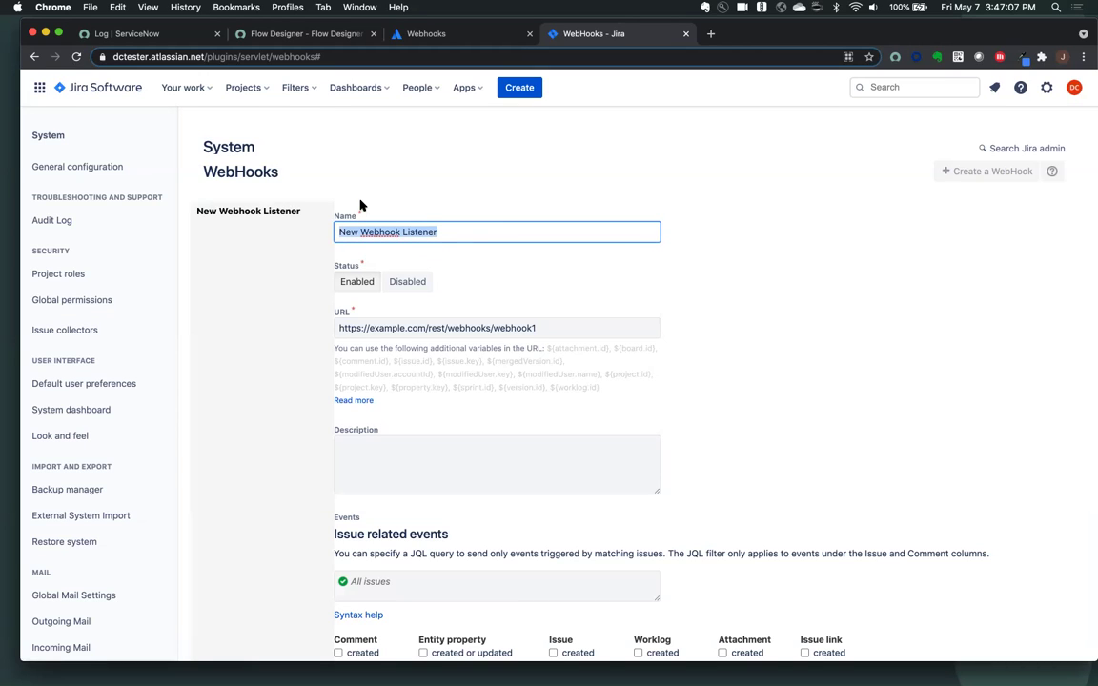
{"action": "type", "text": "Rest api trigger demo"}
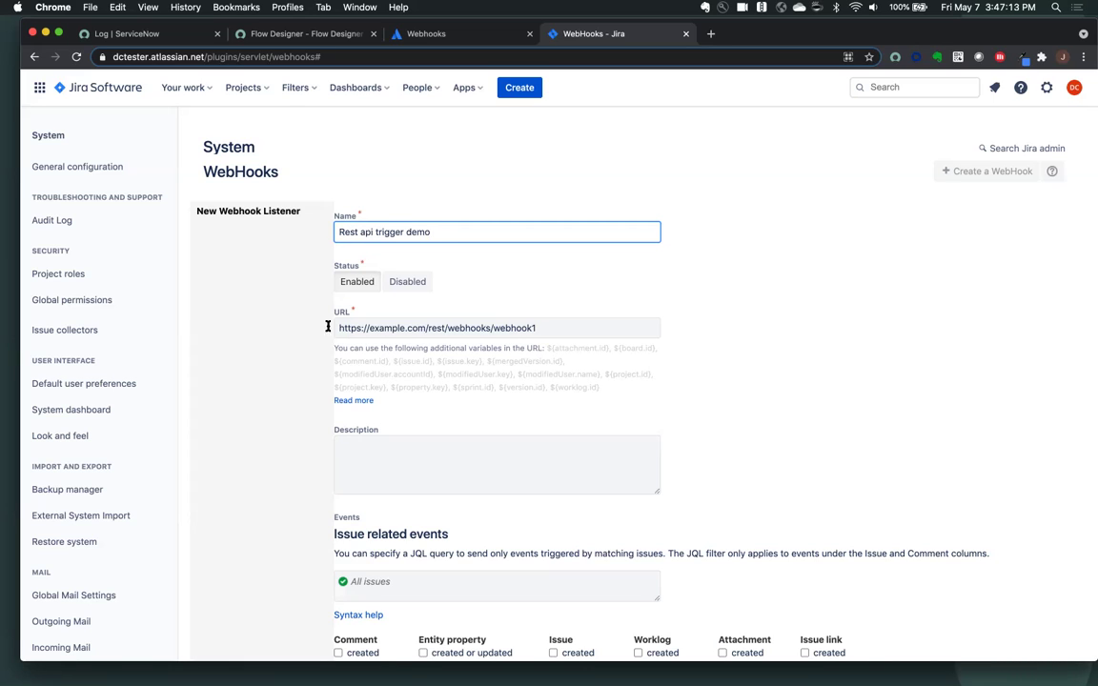
{"action": "key", "text": "Tab"}
{"action": "key", "text": "super+v"}
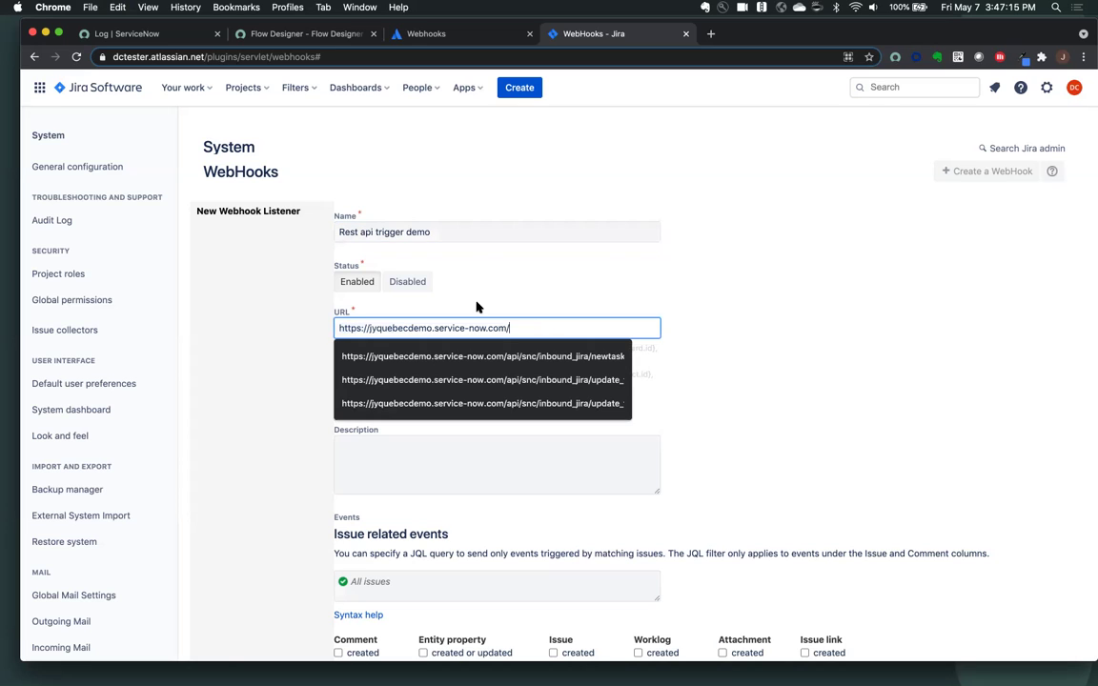
{"action": "left_click", "coordinate": [438, 176]}
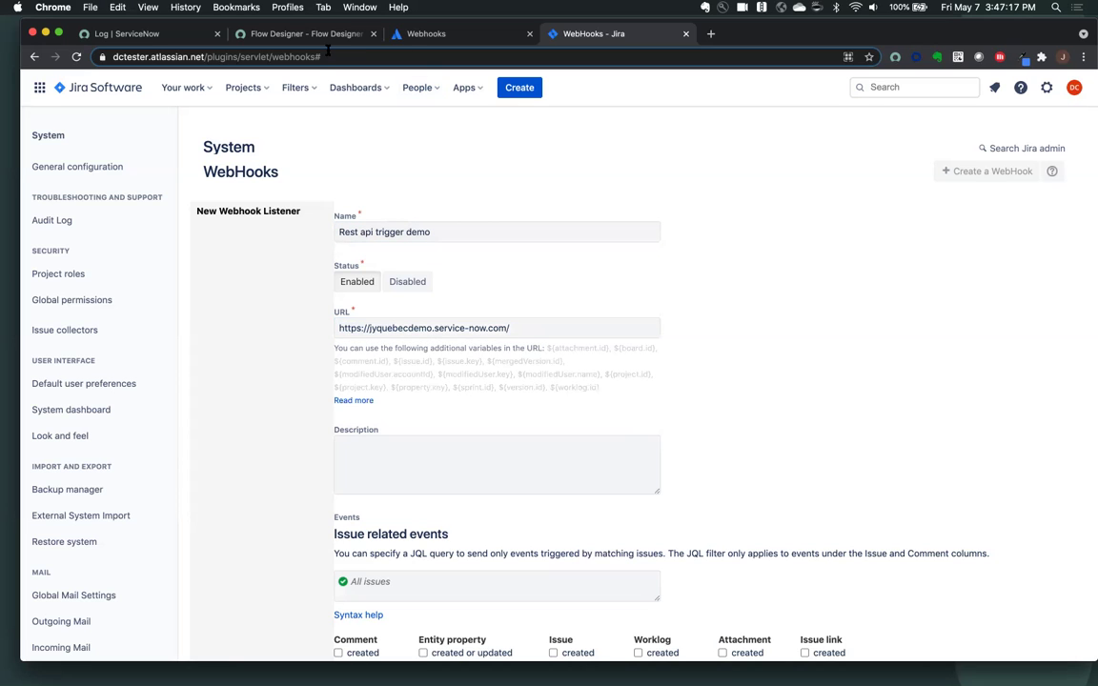
- Copy the REST API trigger's path from Flow Designer and append it to the Jira webhook URL as api/x_snc_jy_demos/inbound_jira/update_issue
{"action": "left_click", "coordinate": [297, 34]}
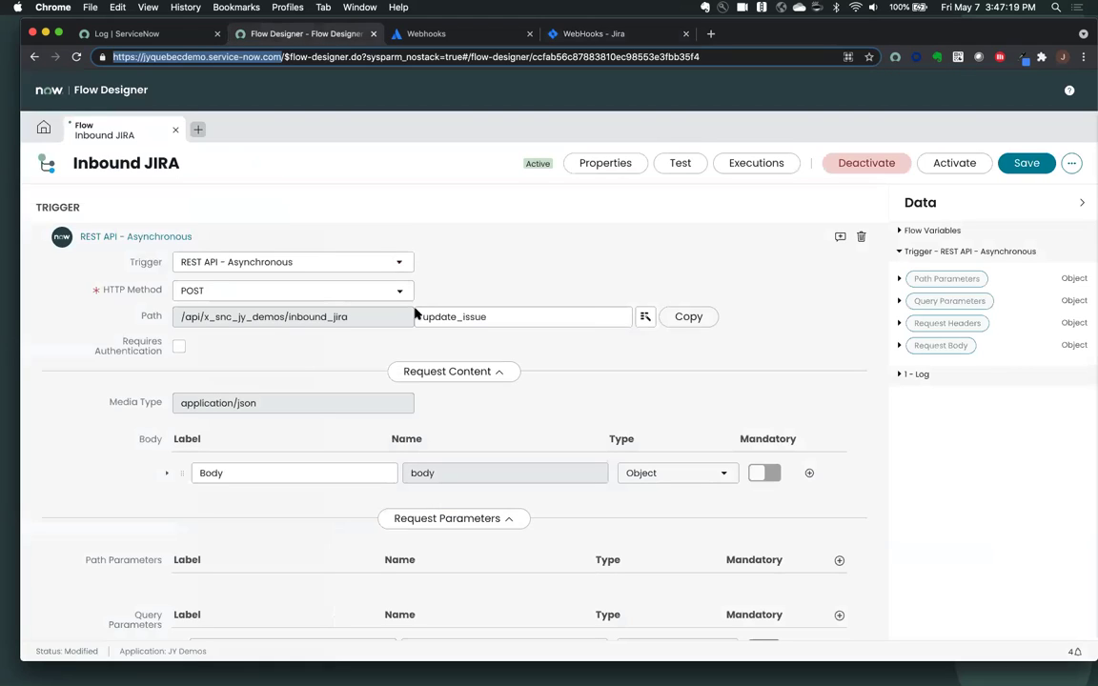
{"action": "left_click", "coordinate": [705, 320]}
{"action": "left_click", "coordinate": [706, 320]}
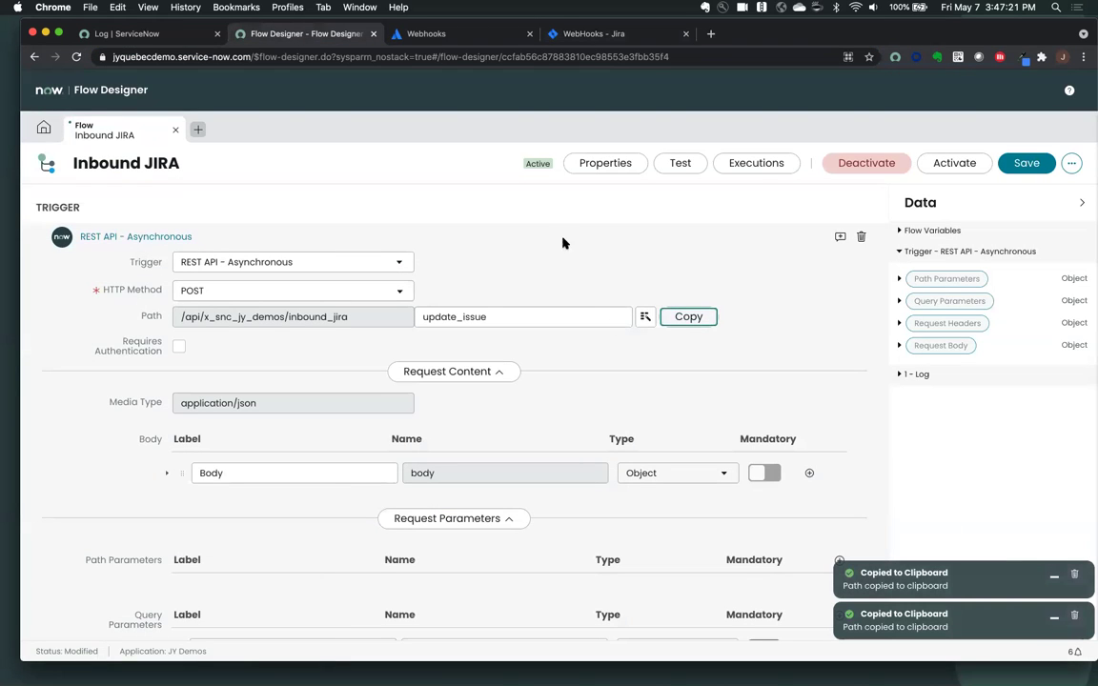
{"action": "left_click", "coordinate": [577, 34]}
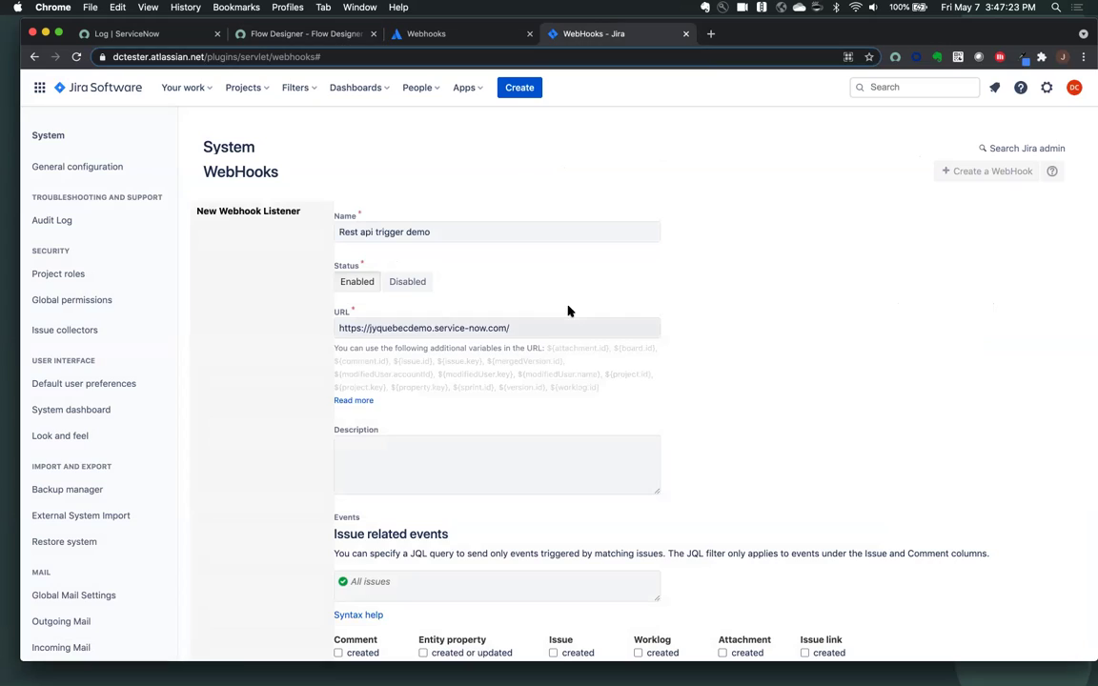
{"action": "left_click", "coordinate": [542, 328]}
{"action": "key", "text": "super+v"}
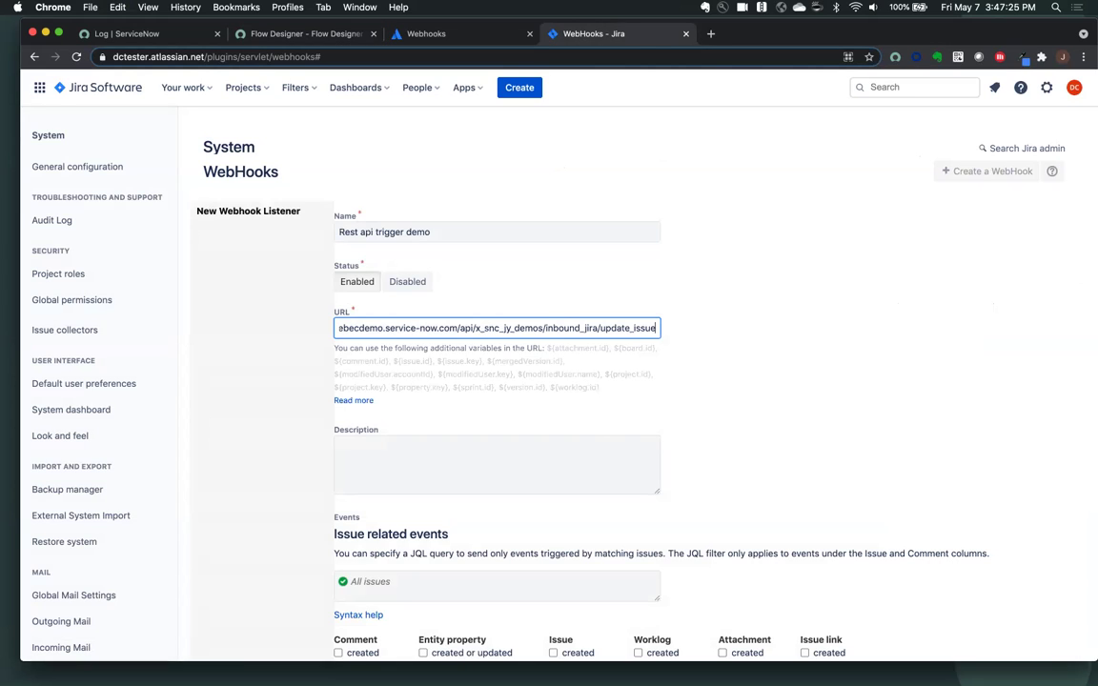
- Append the query parameter ?issue_id=${issue.id} to the webhook URL
{"action": "type", "text": "?"}
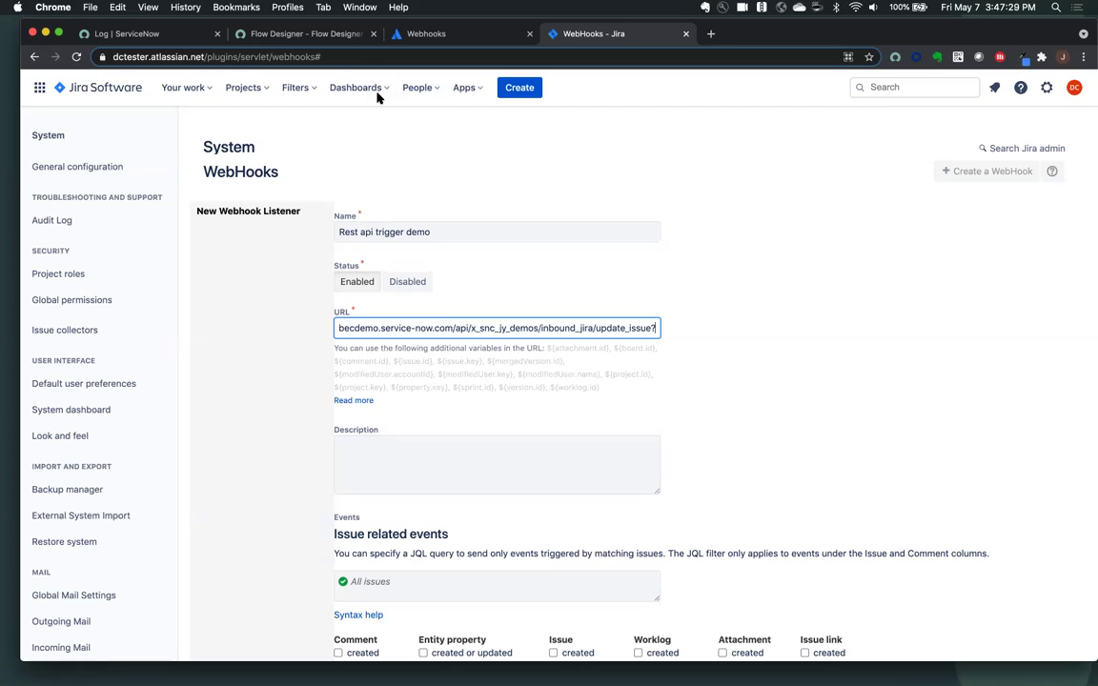
{"action": "type", "text": "issue_"}
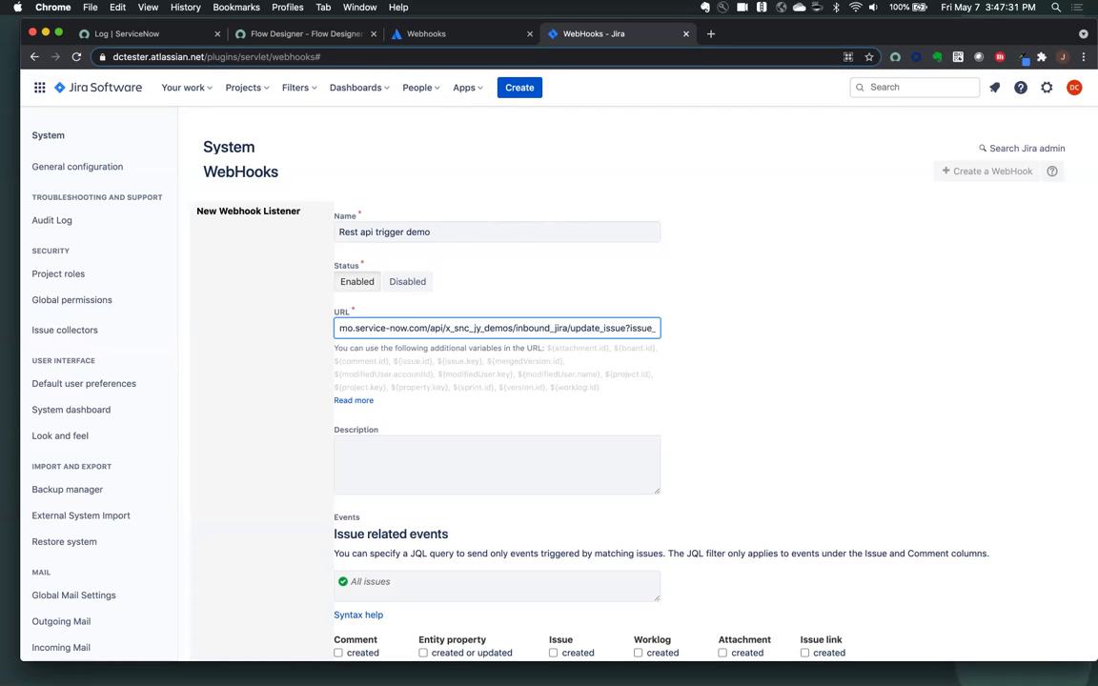
{"action": "type", "text": "id=$"}
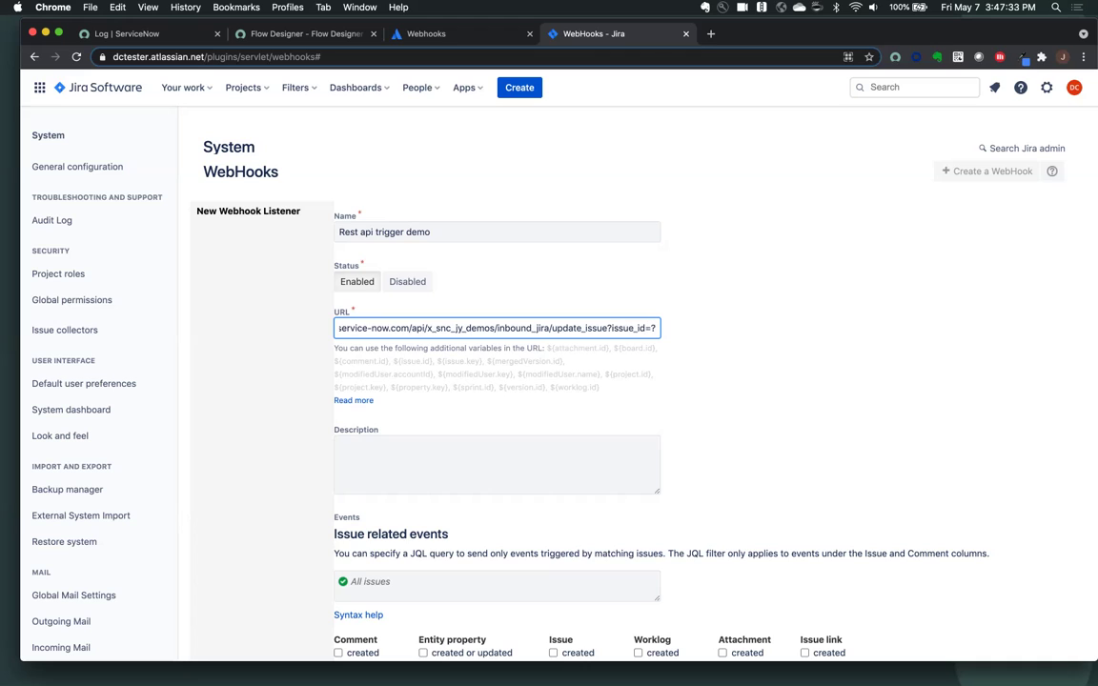
{"action": "key", "text": "BackSpace"}
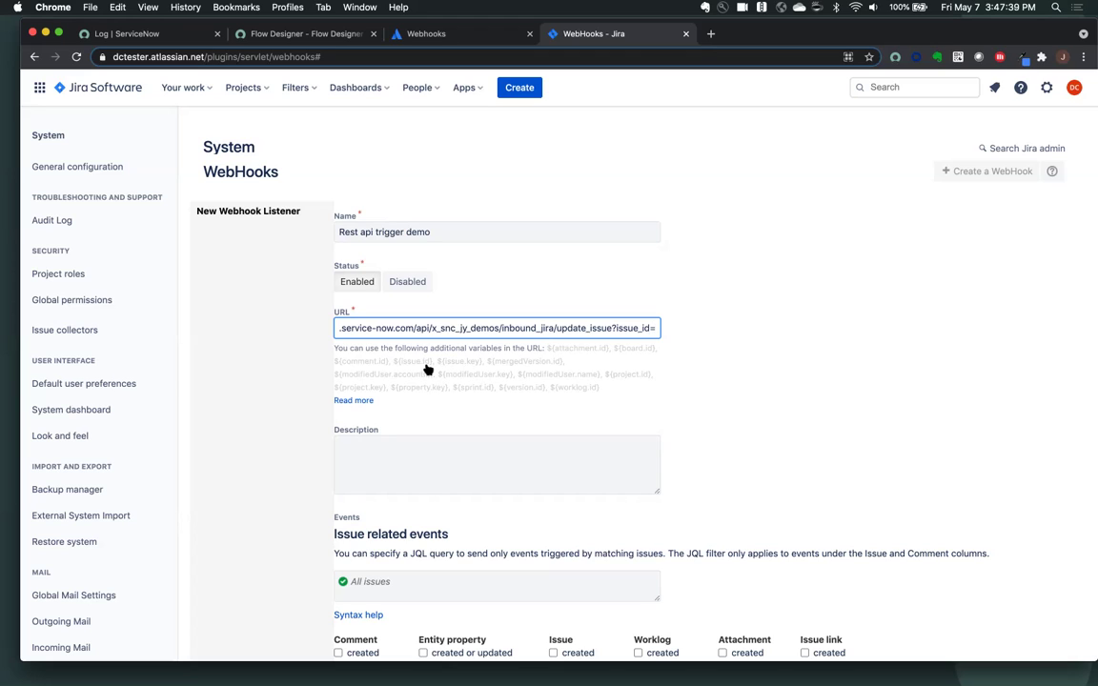
{"action": "key", "text": "super+v"}
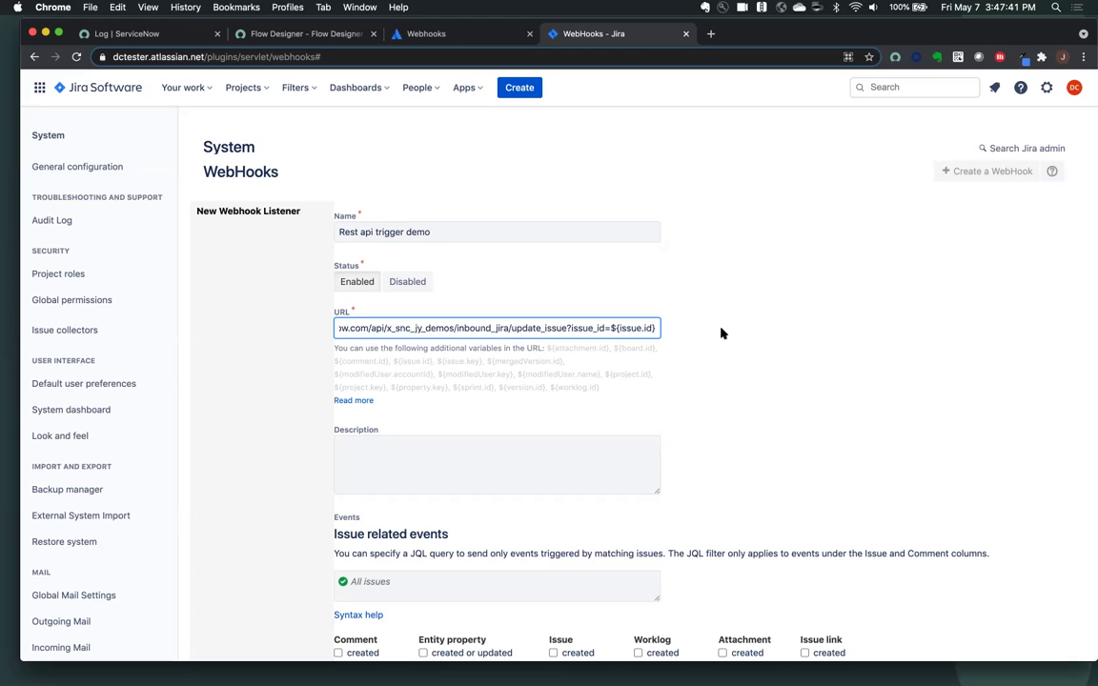
- Subscribe the webhook to the Issue updated event and create it
{"action": "scroll", "coordinate": [649, 425], "scroll_direction": "down", "scroll_amount": 5}
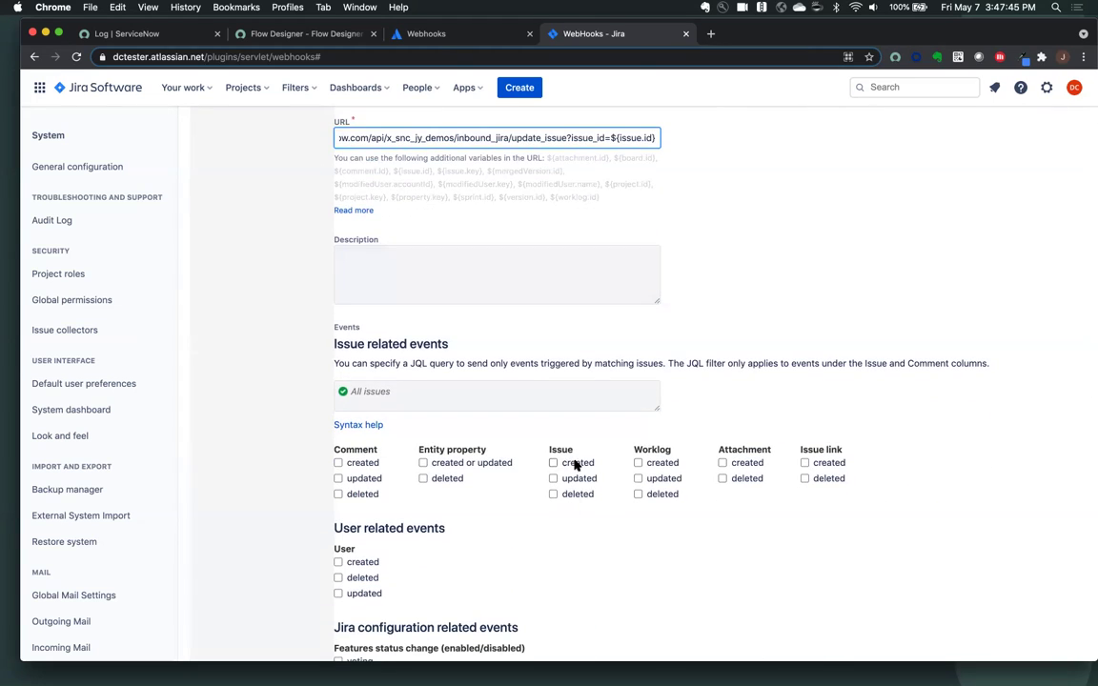
{"action": "left_click", "coordinate": [554, 479]}
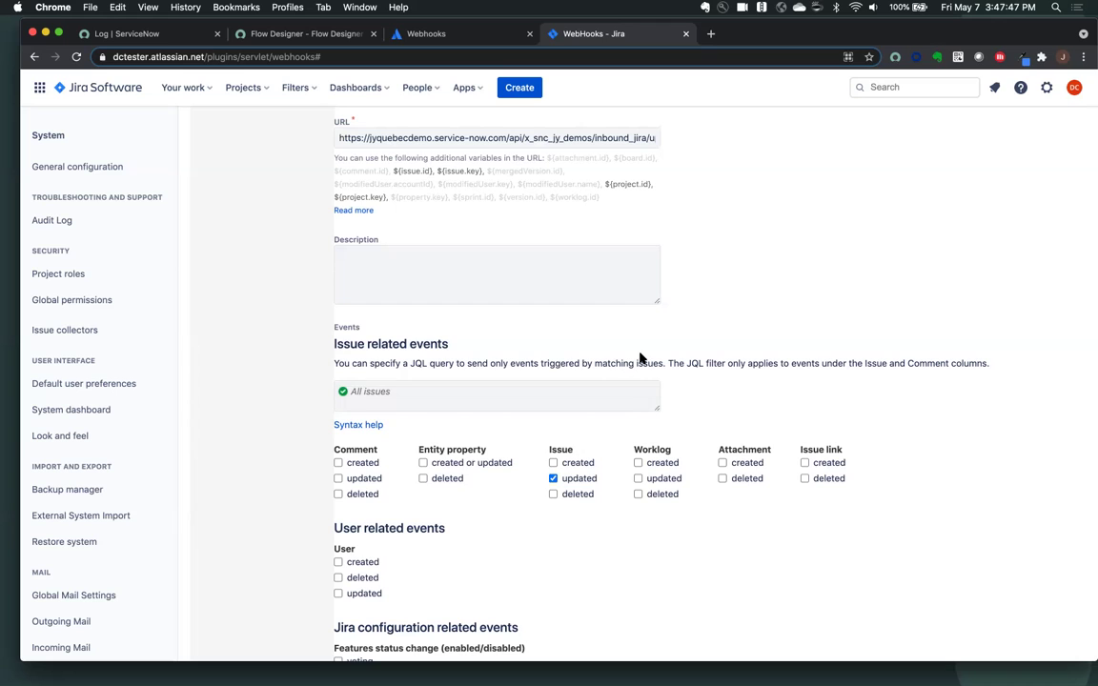
{"action": "scroll", "coordinate": [641, 358], "scroll_direction": "up", "scroll_amount": 3}
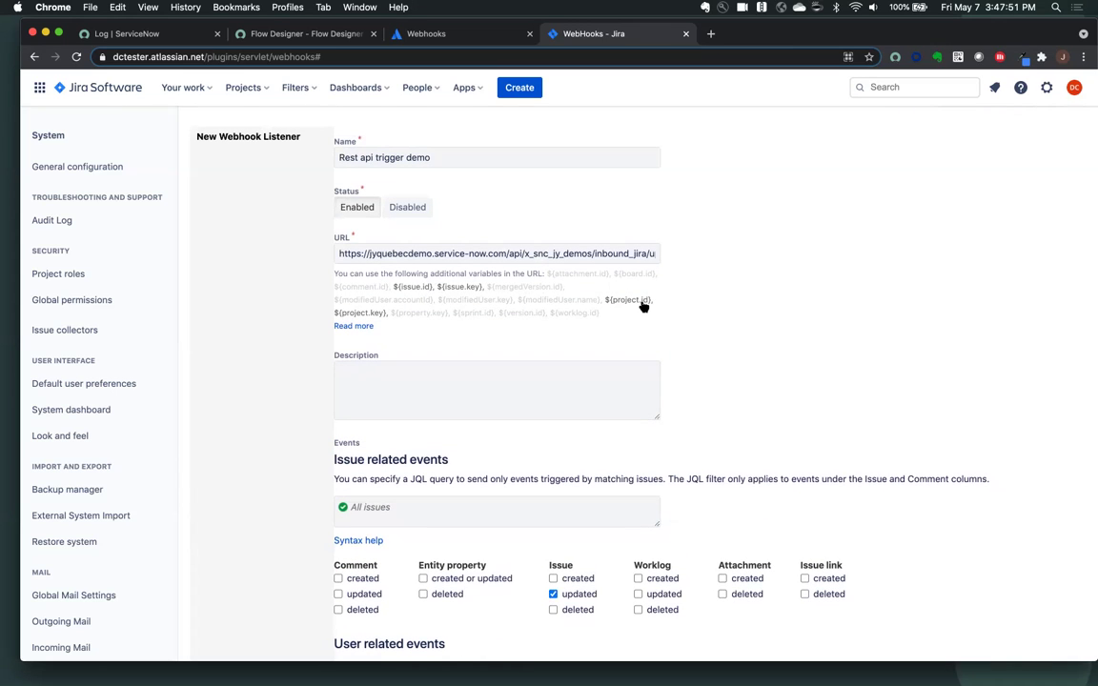
{"action": "scroll", "coordinate": [716, 340], "scroll_direction": "down", "scroll_amount": 10}
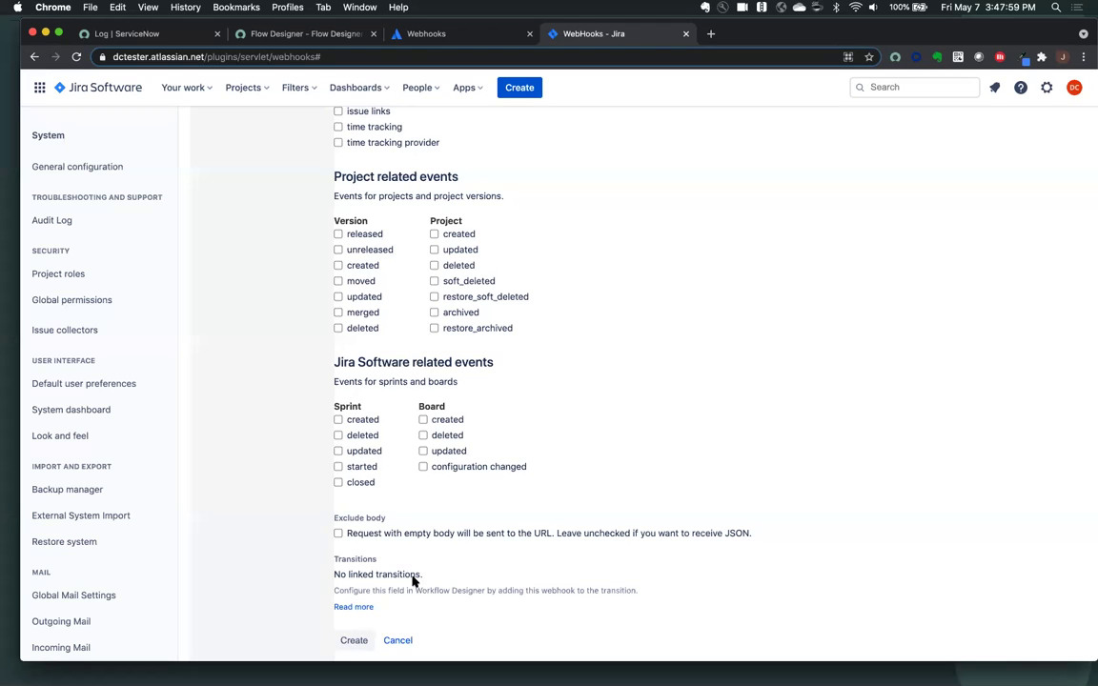
{"action": "left_click", "coordinate": [354, 641]}
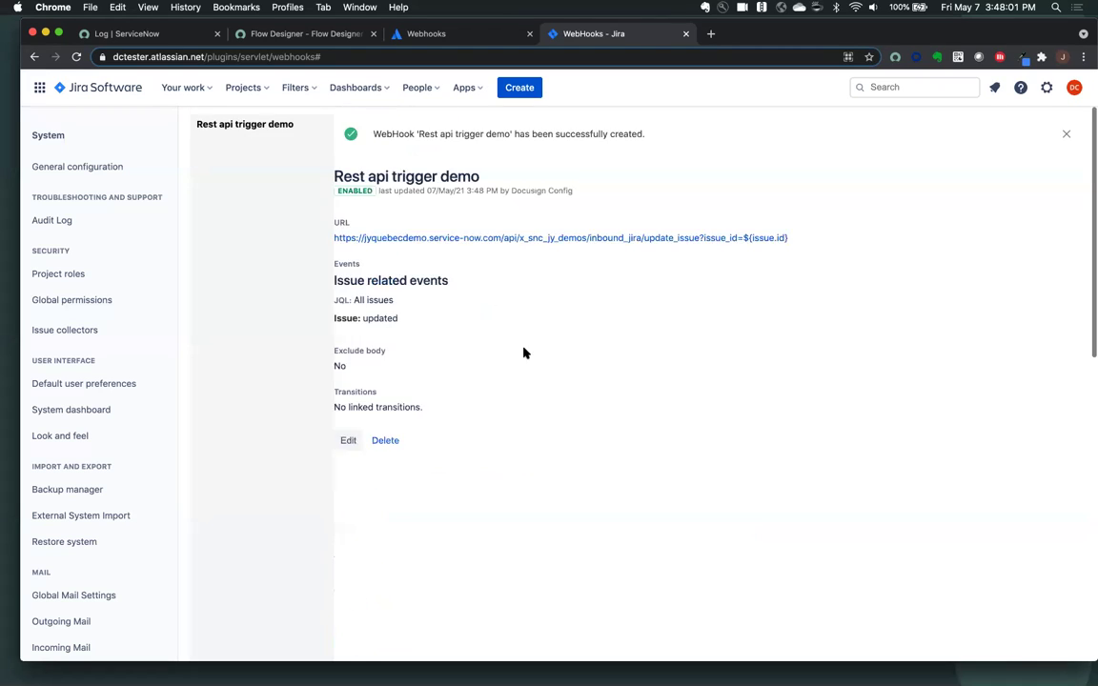
- Open the demo task on Jira's PROJ board and rename its summary to "demo task- update issue"
{"action": "left_click", "coordinate": [310, 35]}
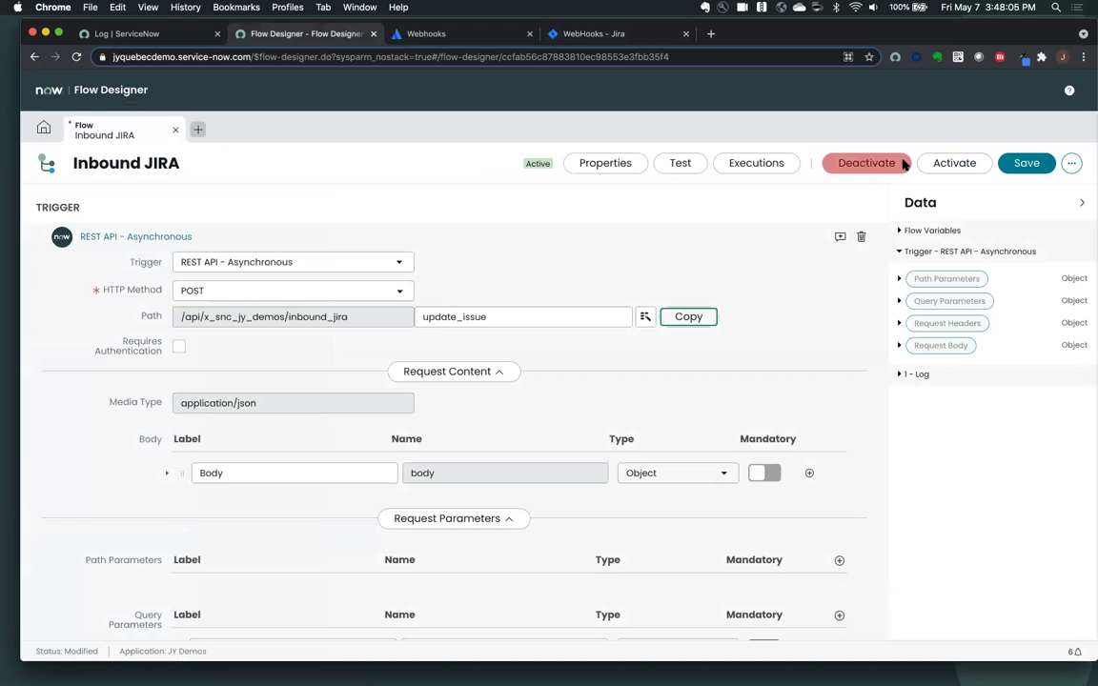
{"action": "left_click", "coordinate": [601, 35]}
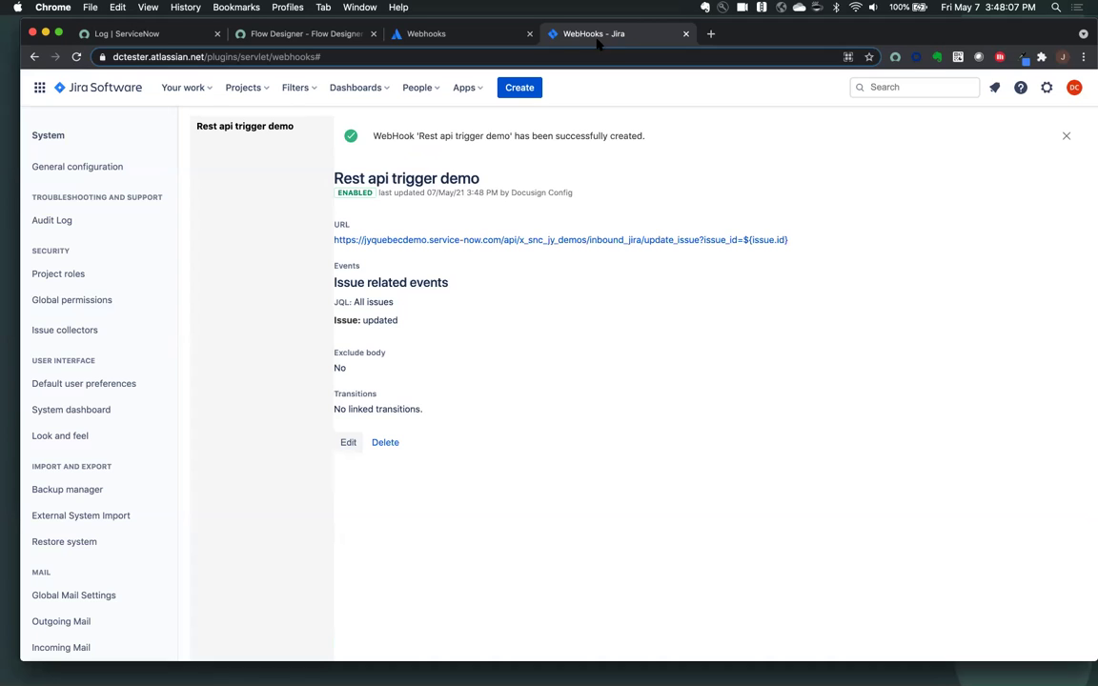
{"action": "left_click", "coordinate": [246, 91]}
{"action": "left_click", "coordinate": [267, 143]}
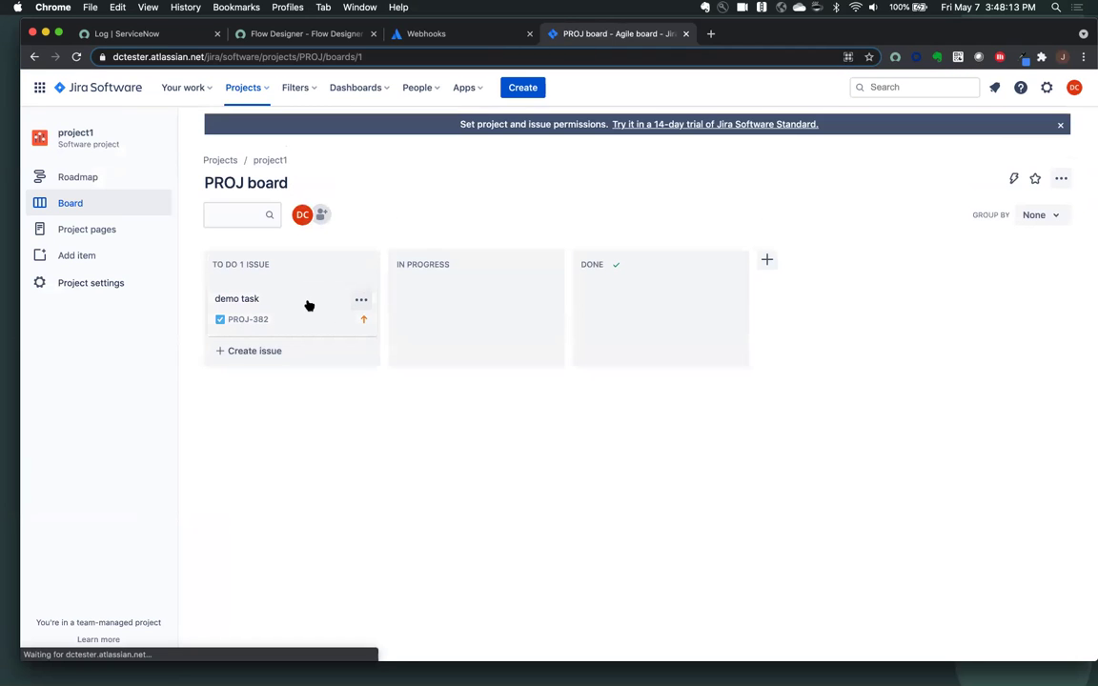
{"action": "left_click", "coordinate": [325, 305]}
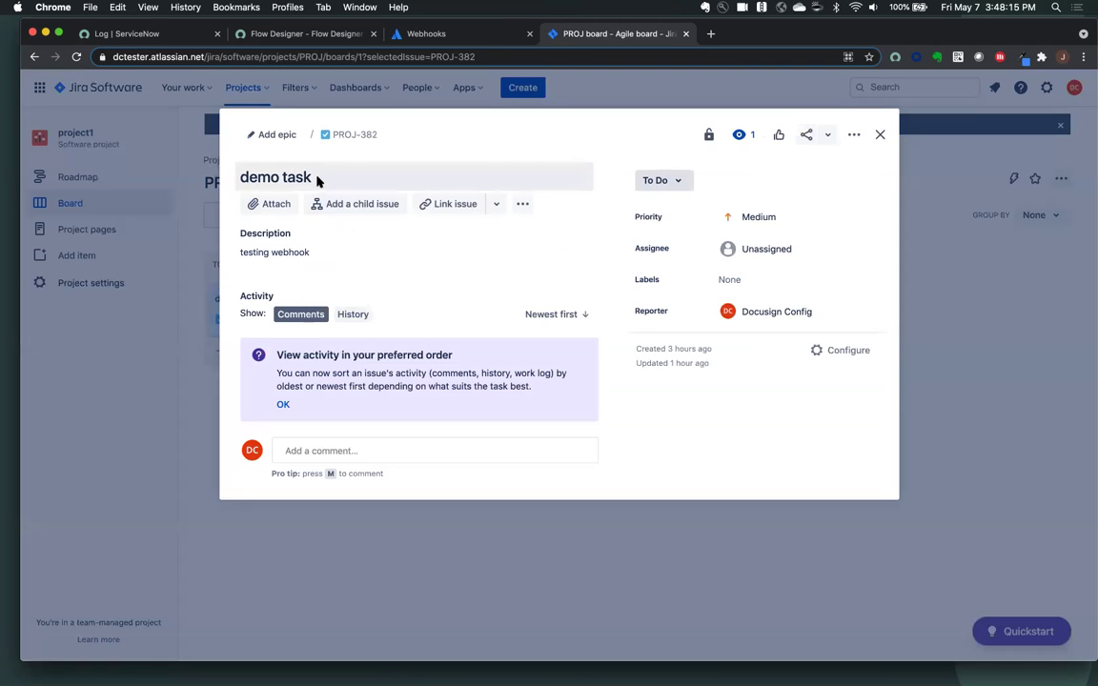
{"action": "left_click", "coordinate": [313, 176]}
{"action": "type", "text": "- update issue"}
{"action": "key", "text": "Return"}
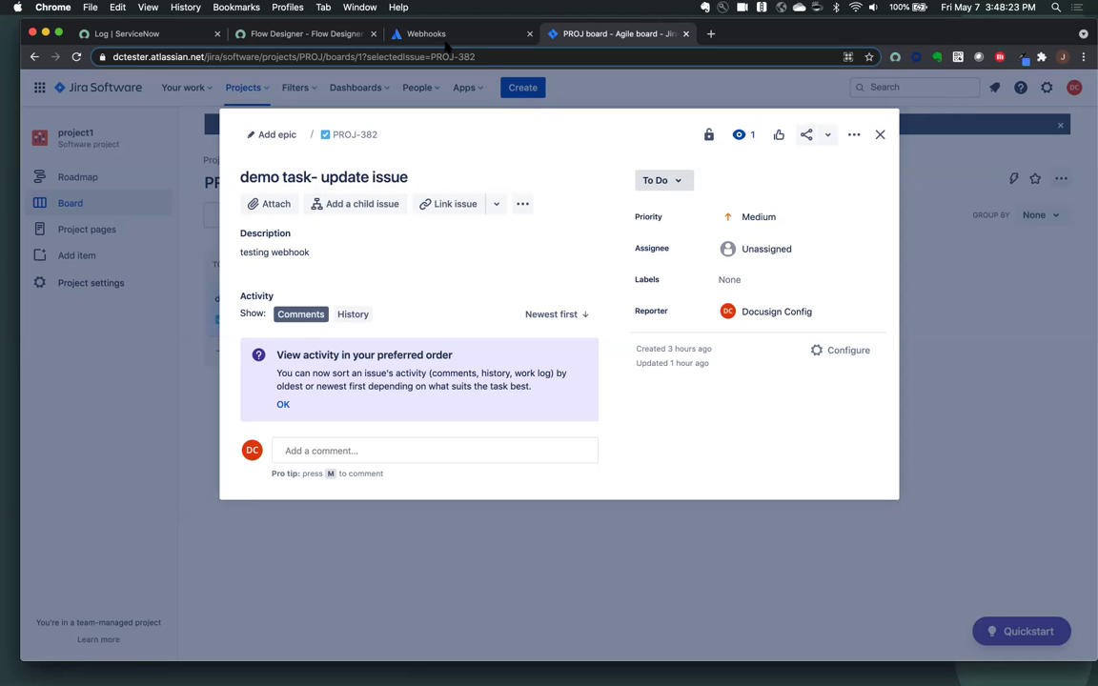
- Switch to Flow Designer, open the Inbound JIRA flow's latest execution and examine the REST API trigger's runtime values
{"action": "left_click", "coordinate": [291, 36]}
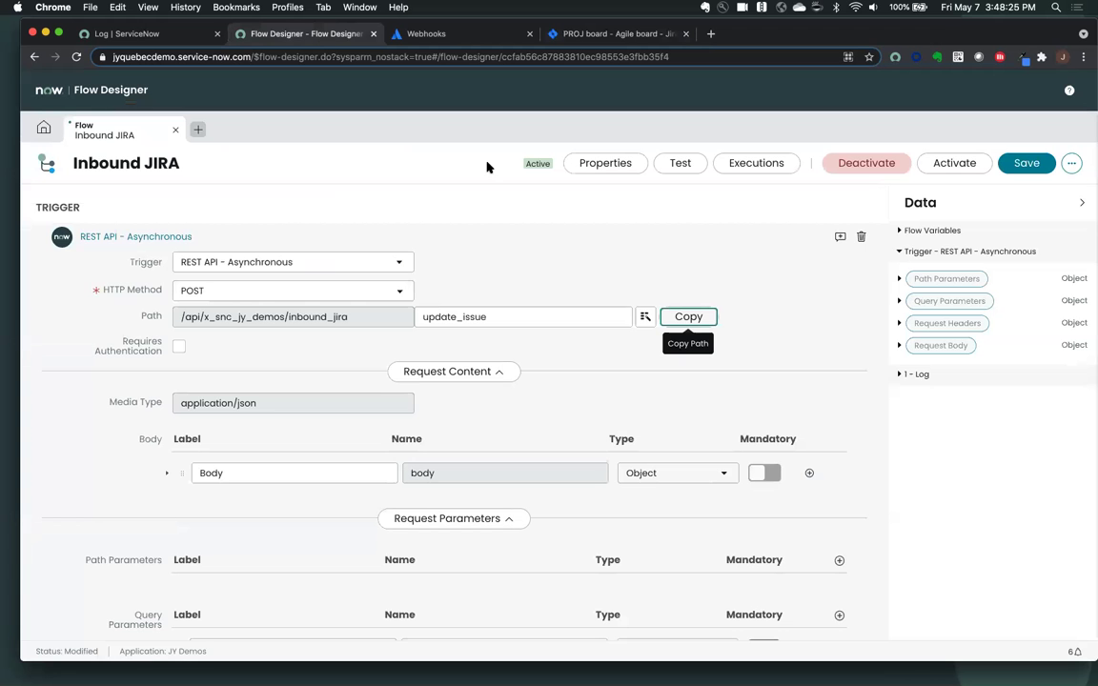
{"action": "left_click", "coordinate": [757, 164]}
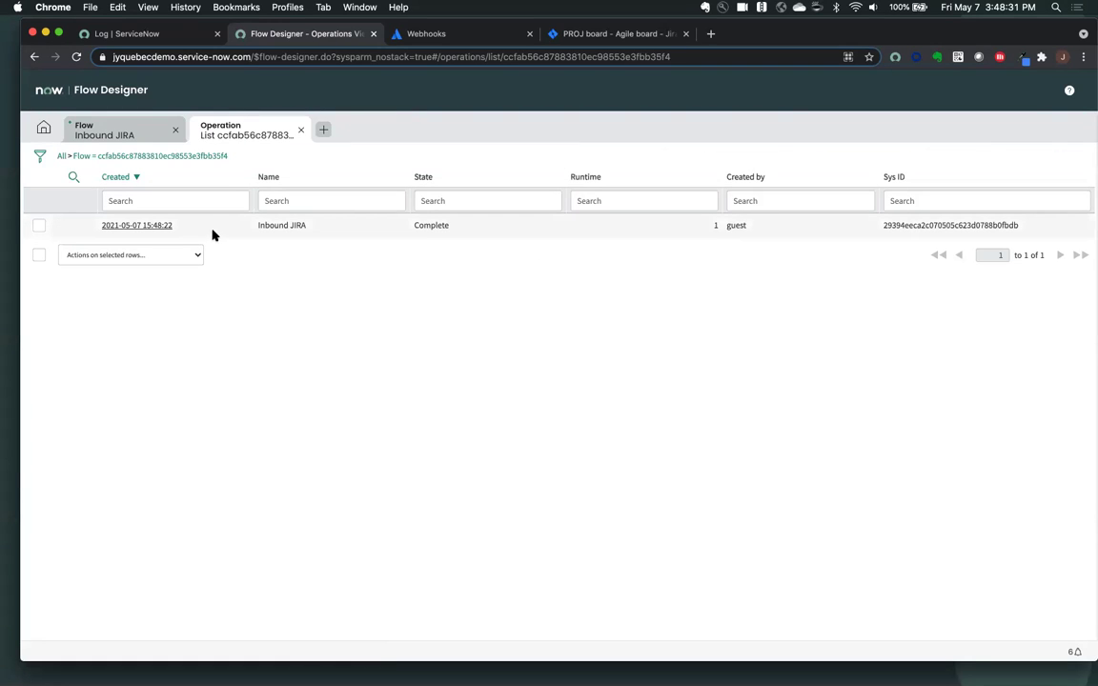
{"action": "left_click", "coordinate": [158, 228]}
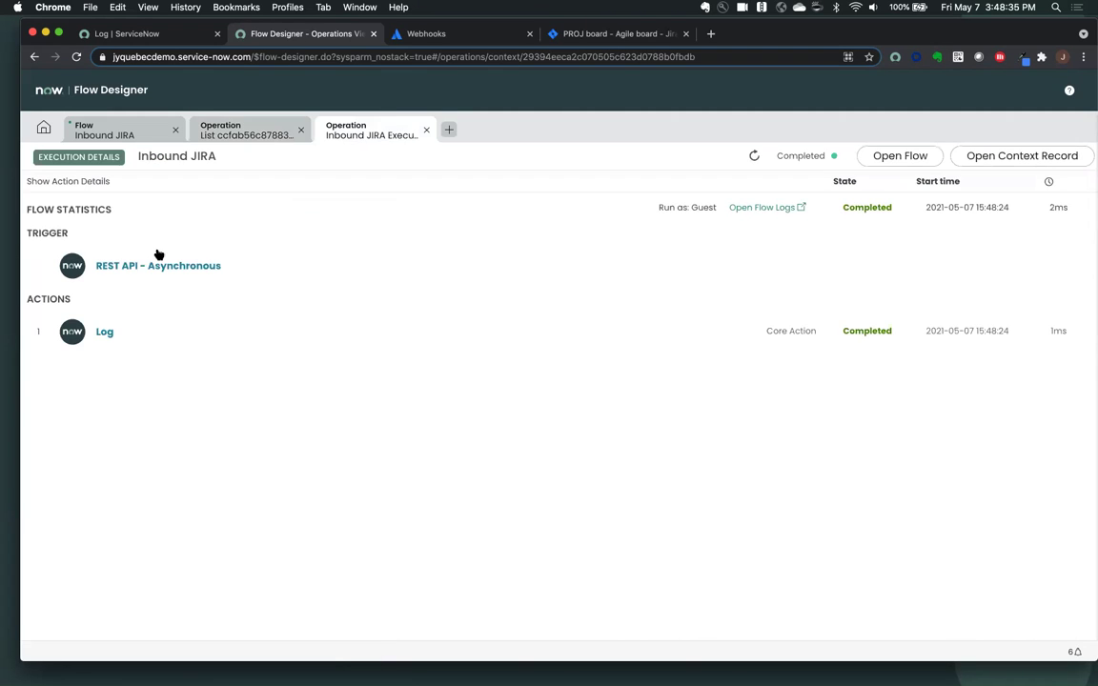
{"action": "left_click", "coordinate": [118, 270]}
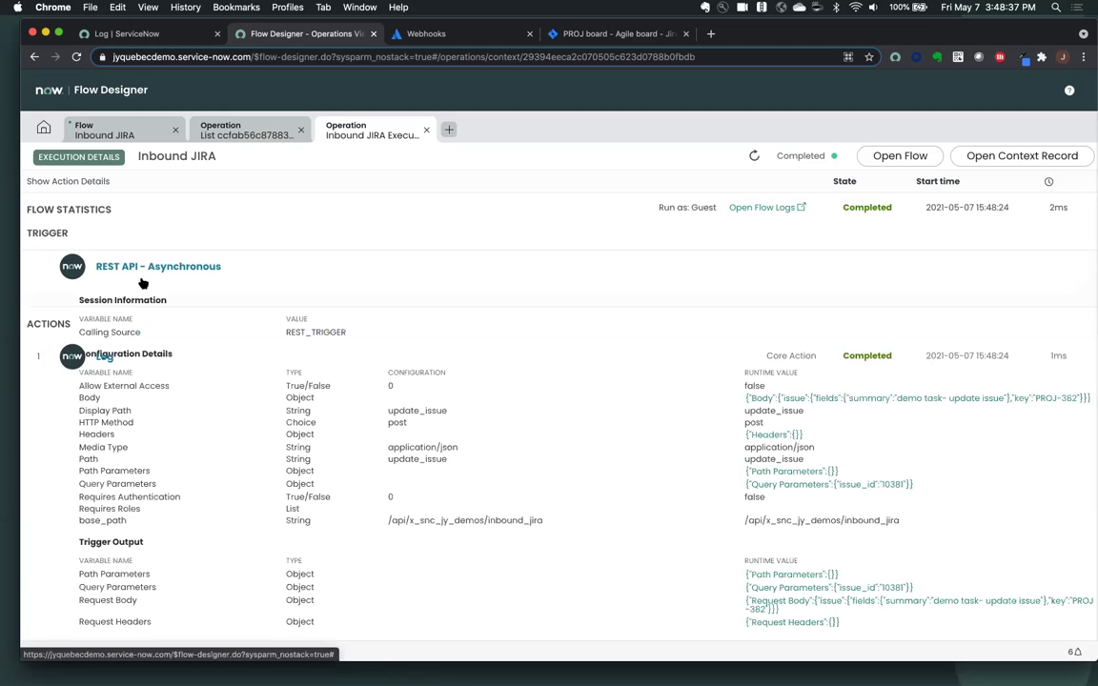
{"action": "scroll", "coordinate": [426, 370], "scroll_direction": "down", "scroll_amount": 2}
{"action": "scroll", "coordinate": [425, 370], "scroll_direction": "down", "scroll_amount": 1}
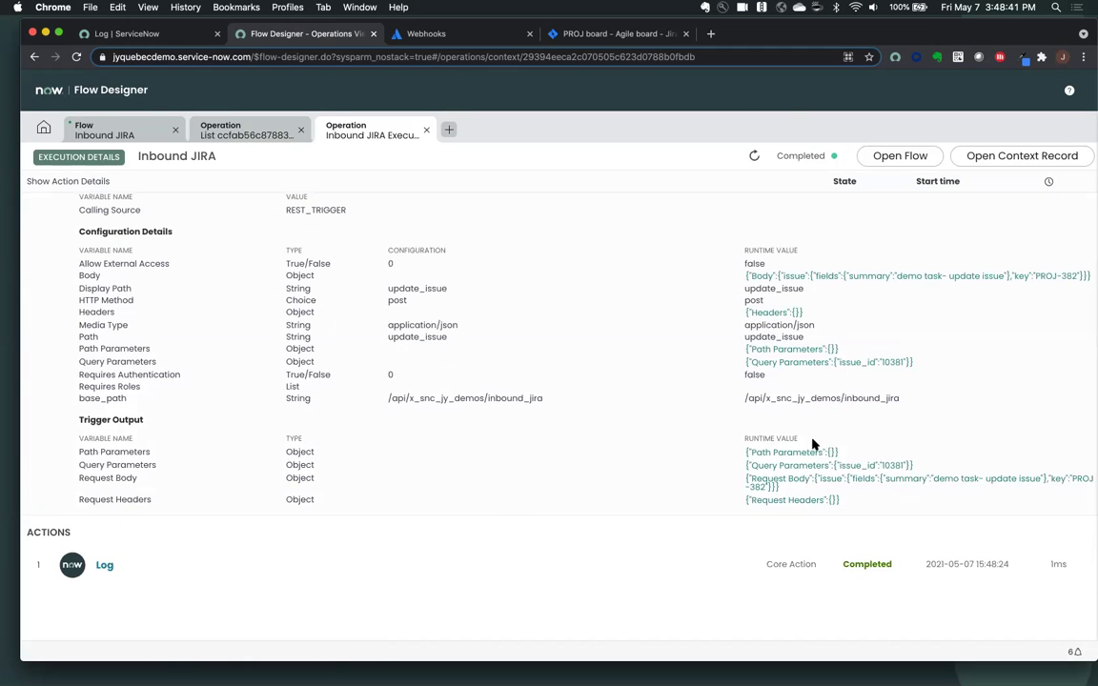
- Inspect the Log action's full runtime message, and check the ServiceNow system log for the matching entry
{"action": "left_click", "coordinate": [124, 565]}
{"action": "scroll", "coordinate": [380, 498], "scroll_direction": "down", "scroll_amount": 4}
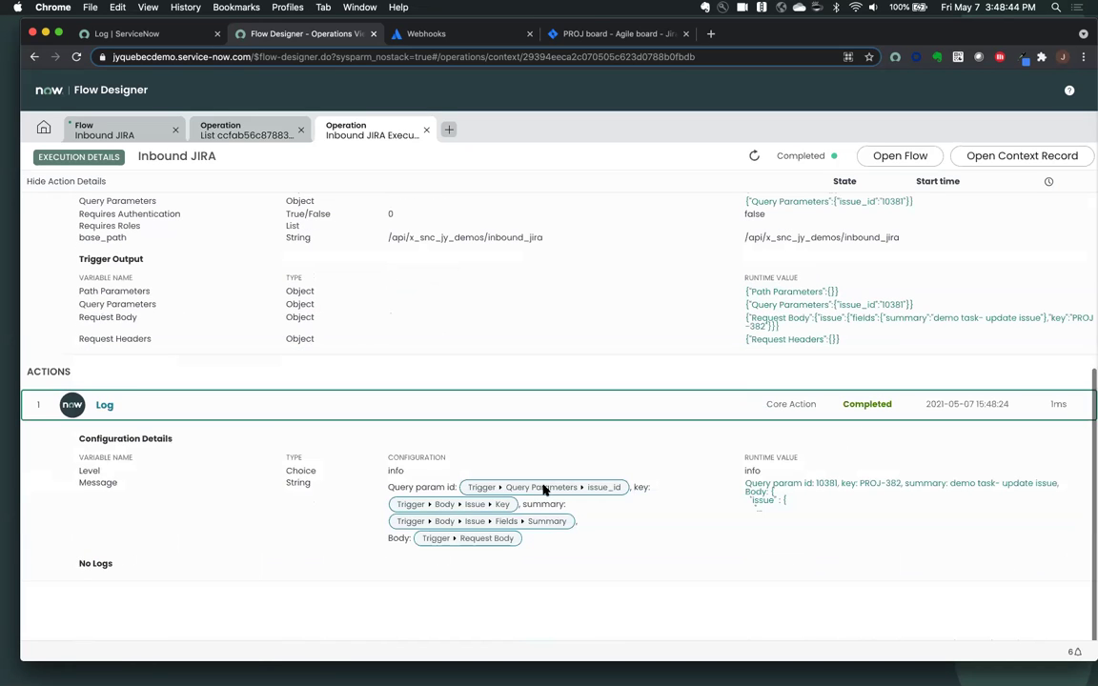
{"action": "left_click", "coordinate": [843, 486]}
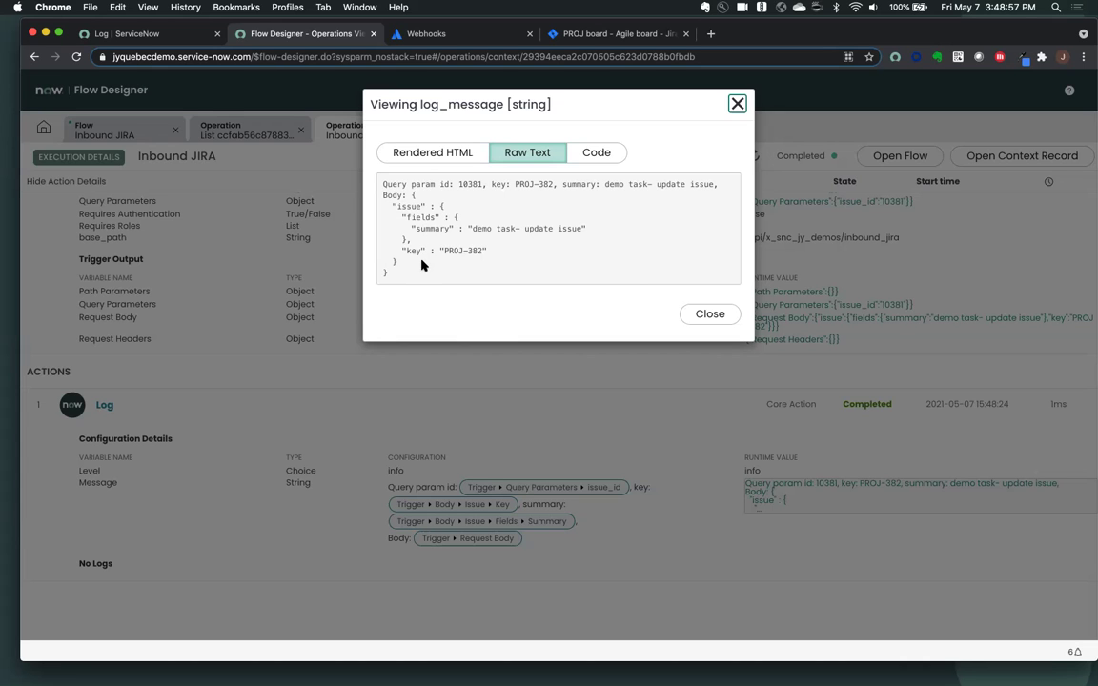
{"action": "left_click", "coordinate": [708, 314]}
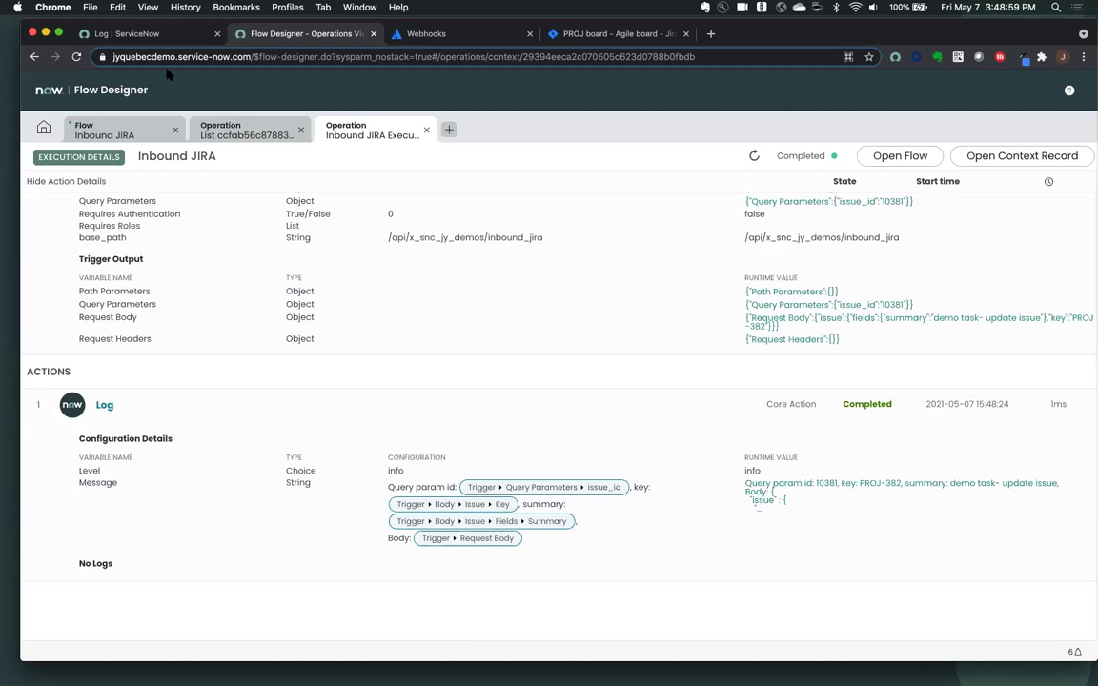
{"action": "left_click", "coordinate": [135, 35]}
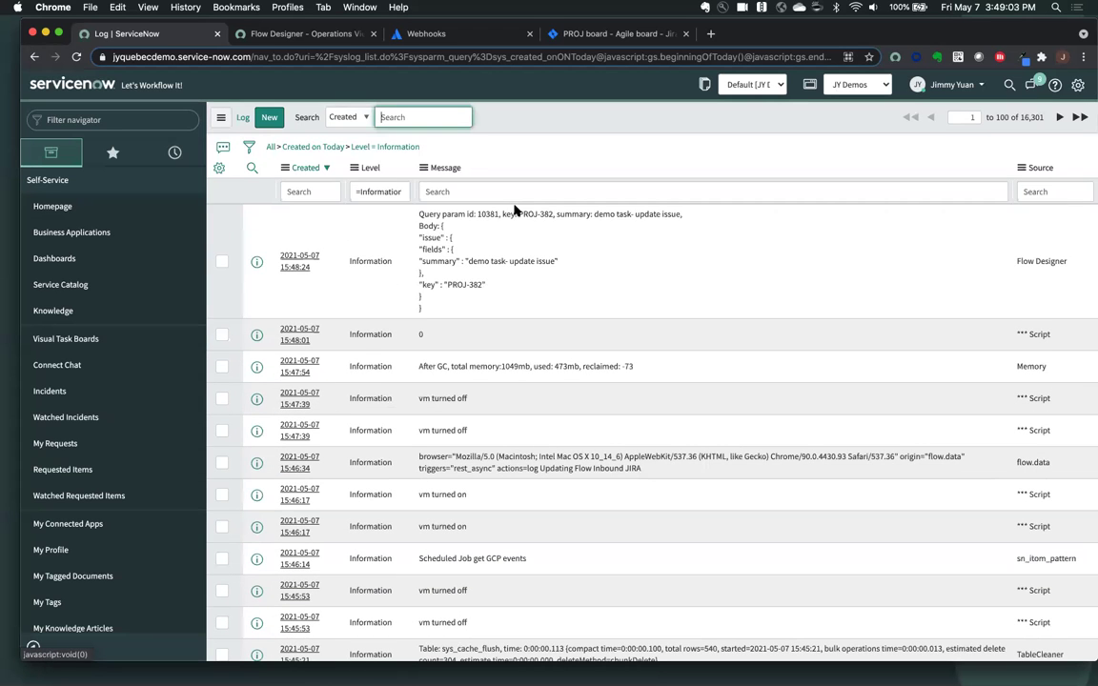
{"action": "left_click", "coordinate": [327, 35]}
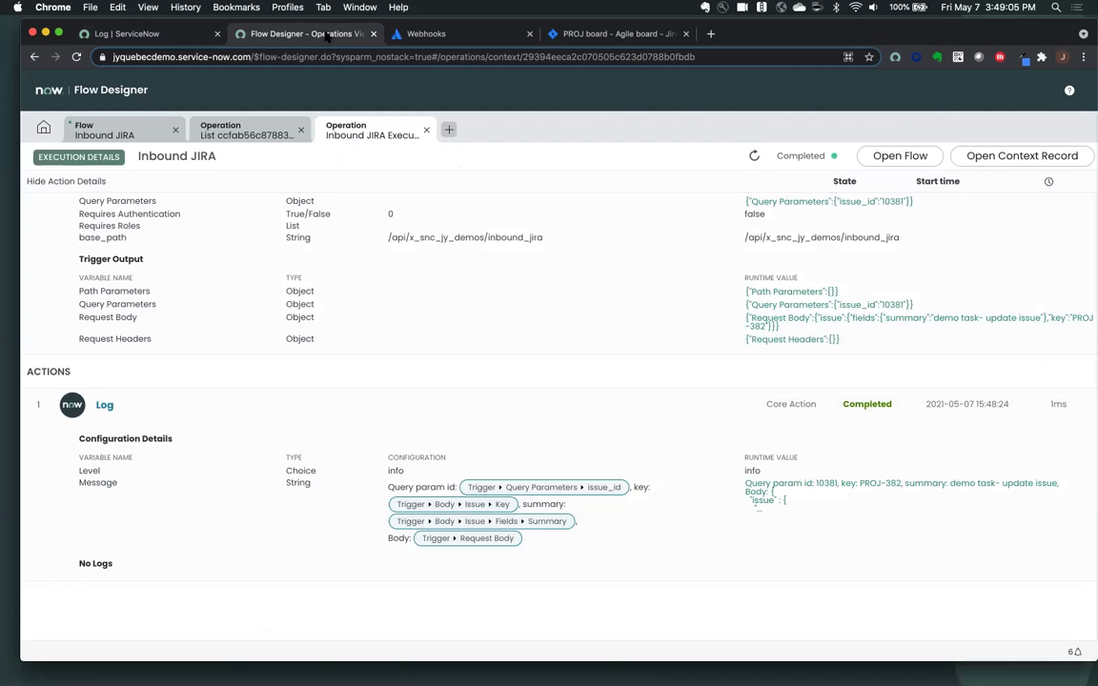